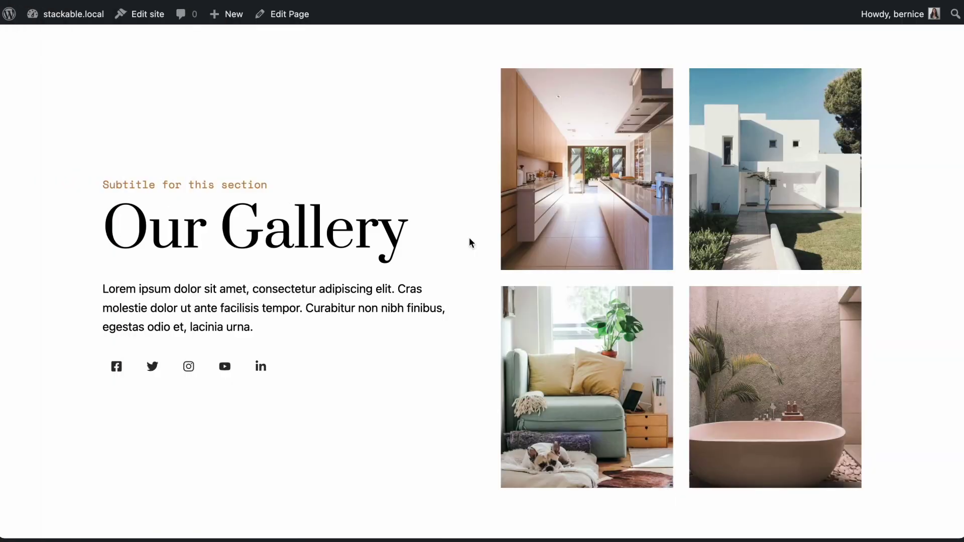
# Step: Enlarge the kitchen photo in the lightbox, then close it to return to Our Gallery
pyautogui.click(583, 182)
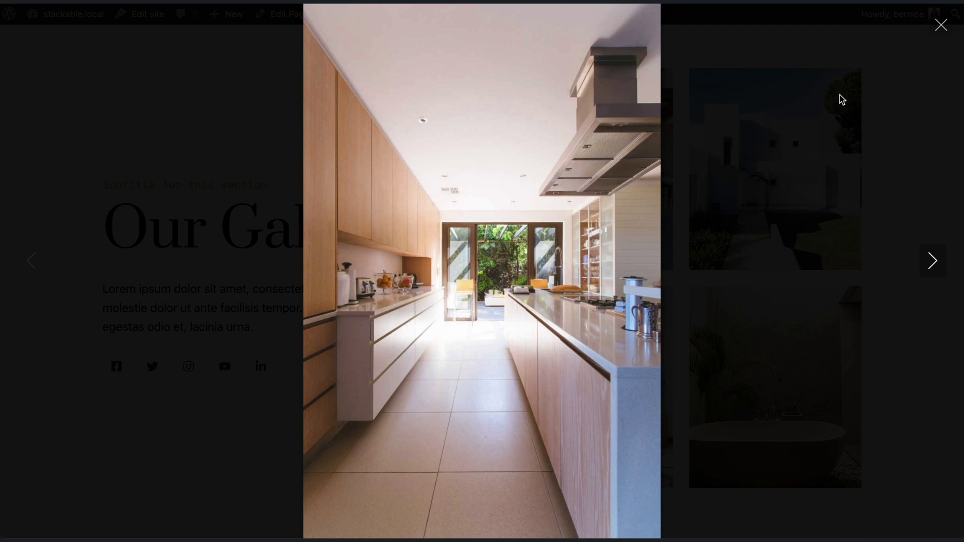
pyautogui.click(935, 37)
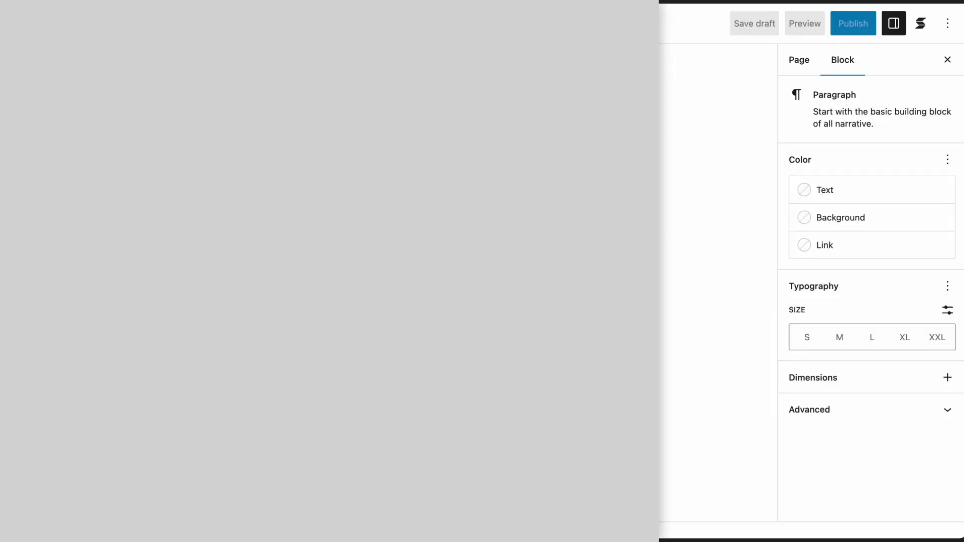
# Step: Insert a Stackable Image block with the white pyramid building photo and turn on Open Image in Lightbox
pyautogui.write('/image')
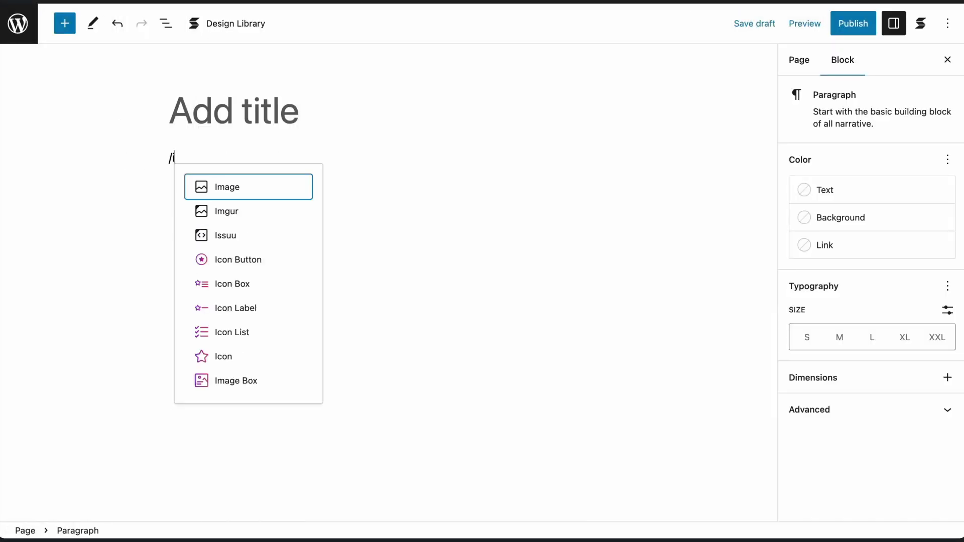
pyautogui.click(221, 208)
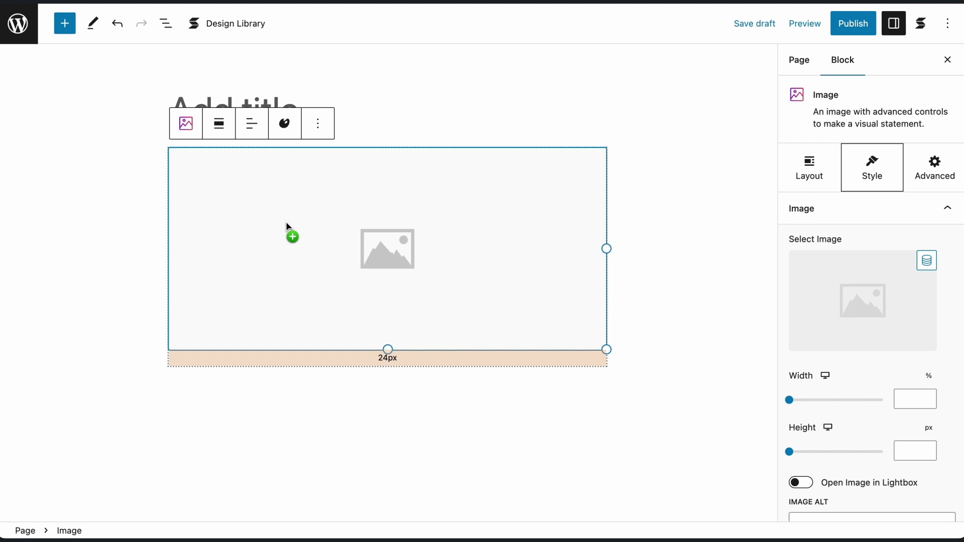
pyautogui.click(389, 251)
pyautogui.click(93, 206)
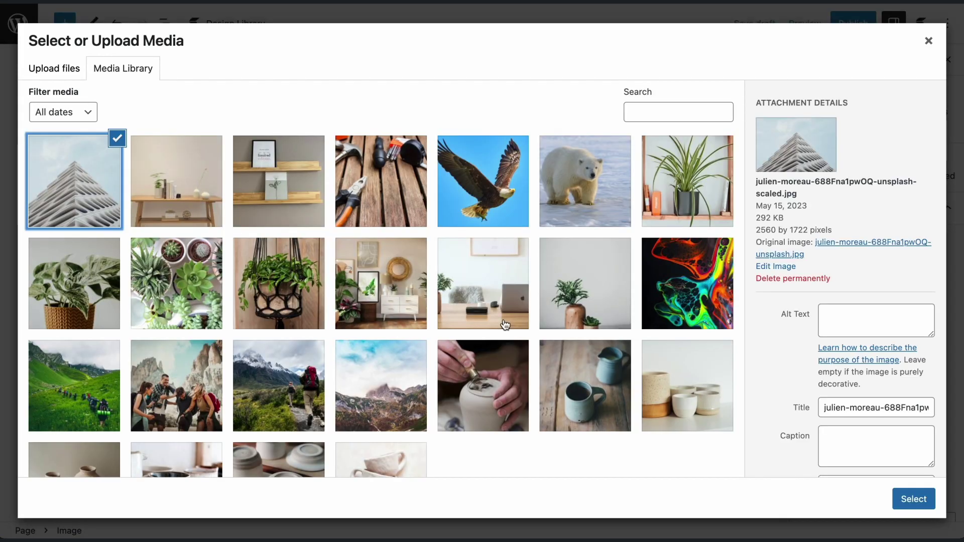
pyautogui.click(913, 499)
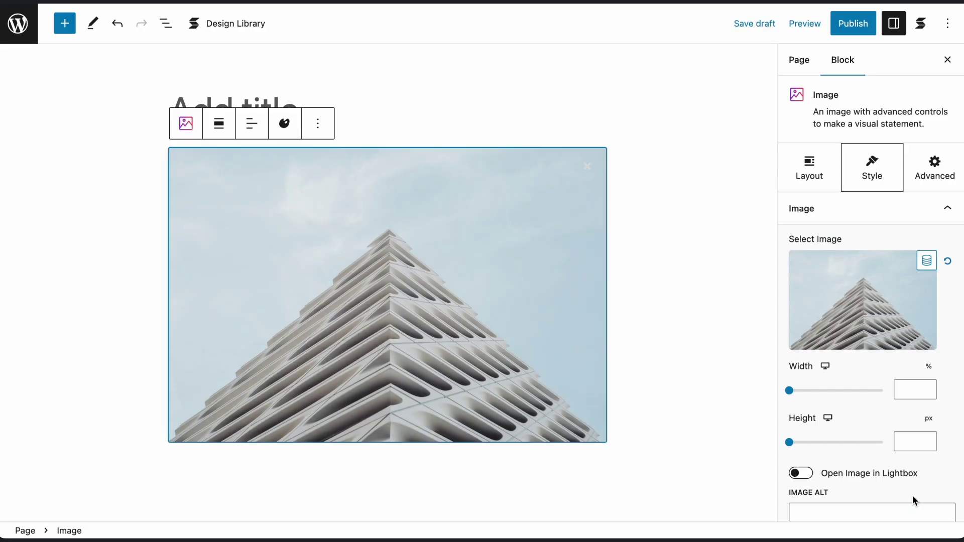
pyautogui.click(801, 473)
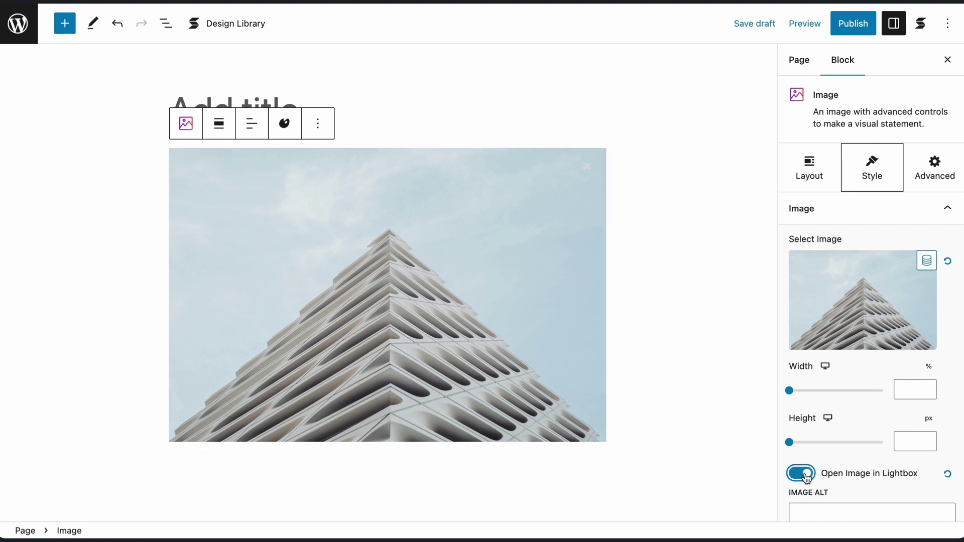
pyautogui.click(798, 25)
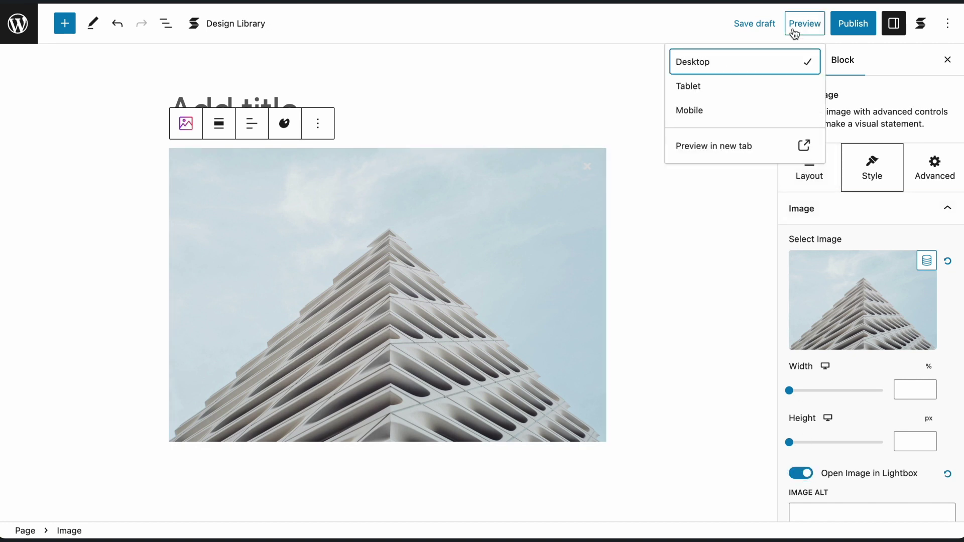
# Step: In a new preview tab, open the building photo's lightbox and advance to the plaza and corridor photos
pyautogui.click(759, 145)
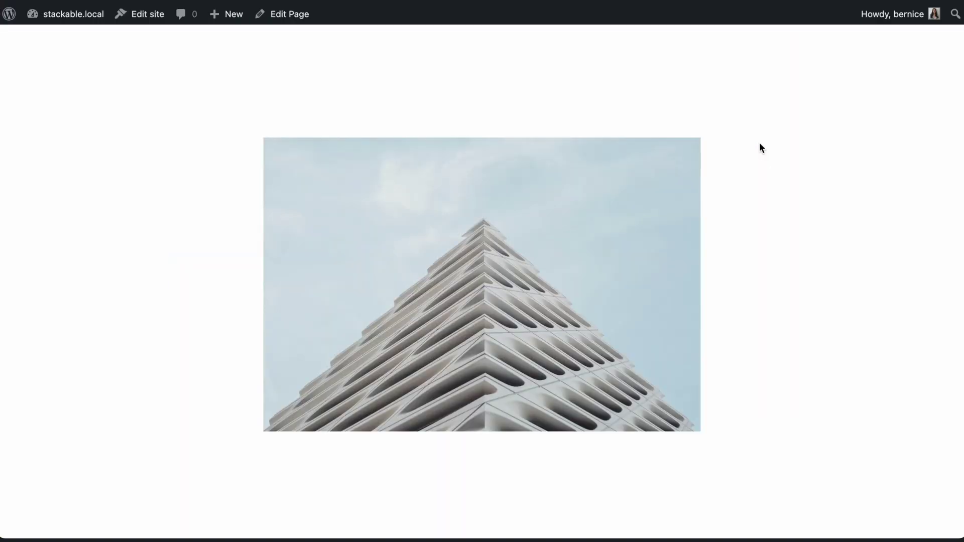
pyautogui.click(625, 279)
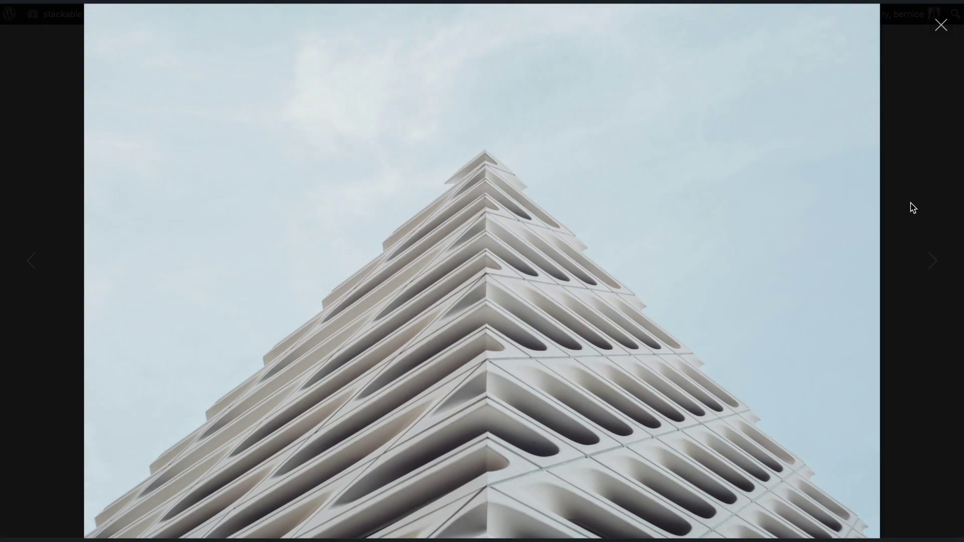
pyautogui.click(940, 25)
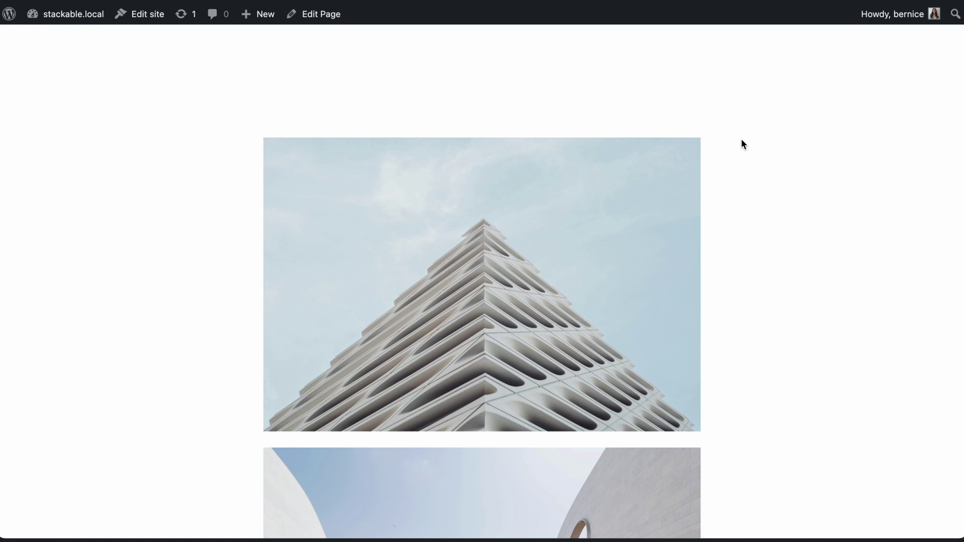
pyautogui.click(489, 282)
pyautogui.click(931, 261)
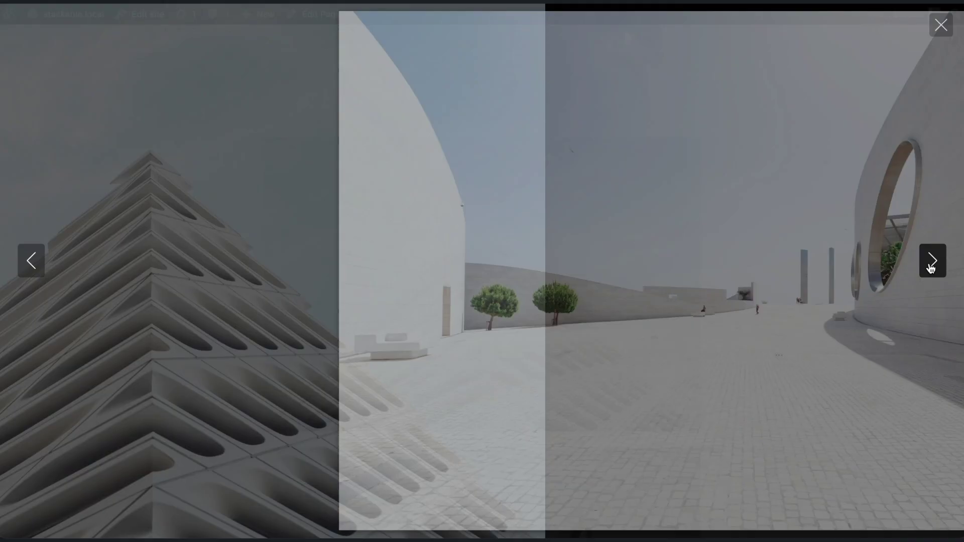
pyautogui.click(928, 262)
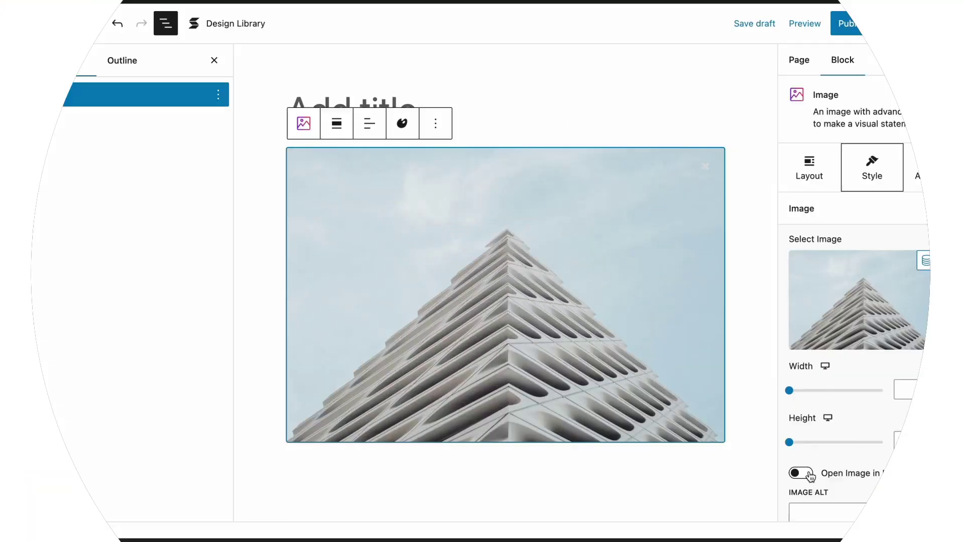
# Step: Add a second Image block with the white plaza photo, set to open in a lightbox
pyautogui.click(735, 475)
pyautogui.click(717, 482)
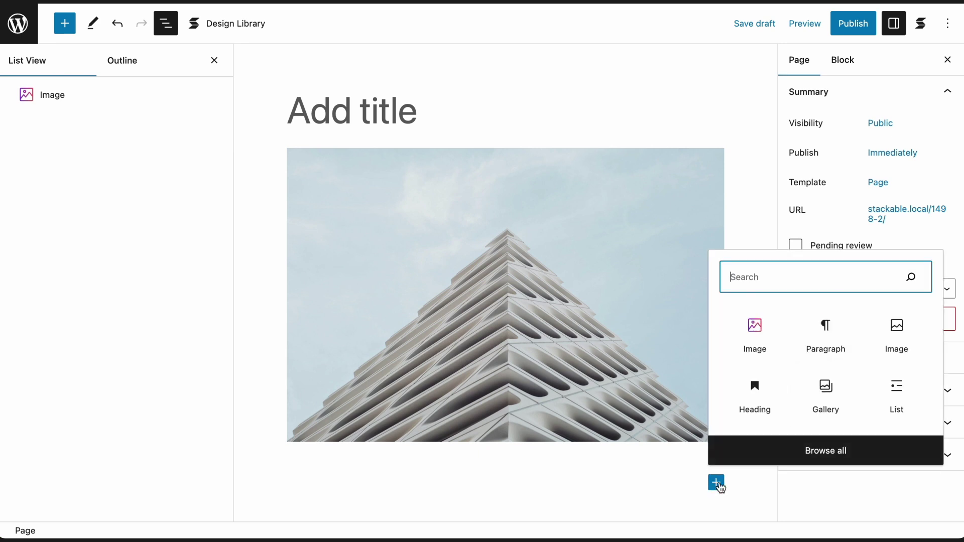
pyautogui.click(751, 337)
pyautogui.click(570, 421)
pyautogui.click(679, 214)
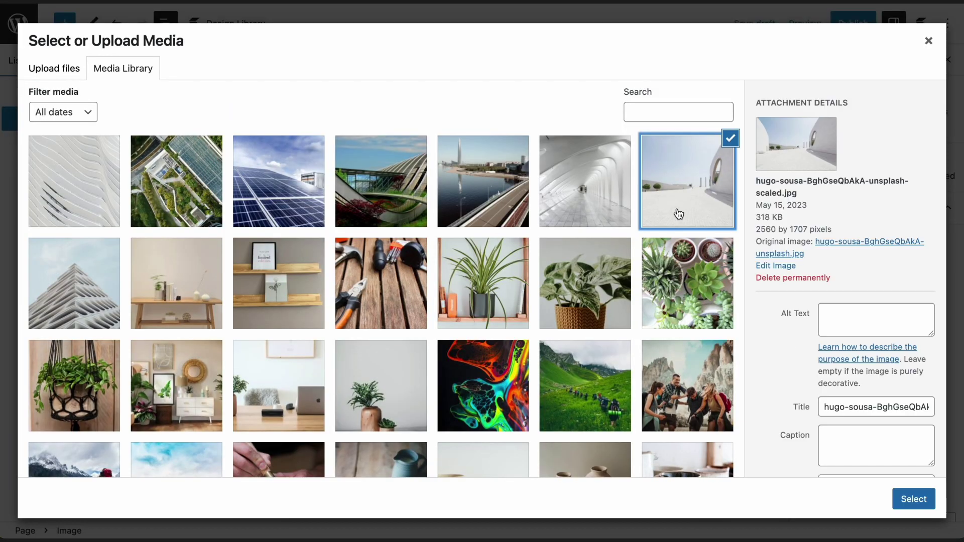
pyautogui.click(914, 499)
pyautogui.click(800, 472)
# Step: Add a third Image block with the arched white corridor photo, also opening in a lightbox
pyautogui.scroll(-5, 754, 475)
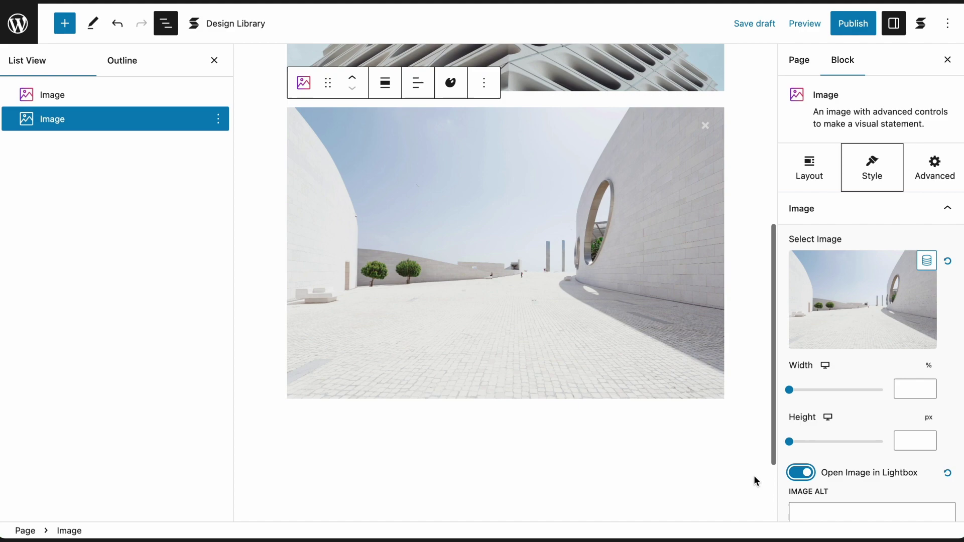
pyautogui.click(734, 454)
pyautogui.click(717, 438)
pyautogui.click(740, 310)
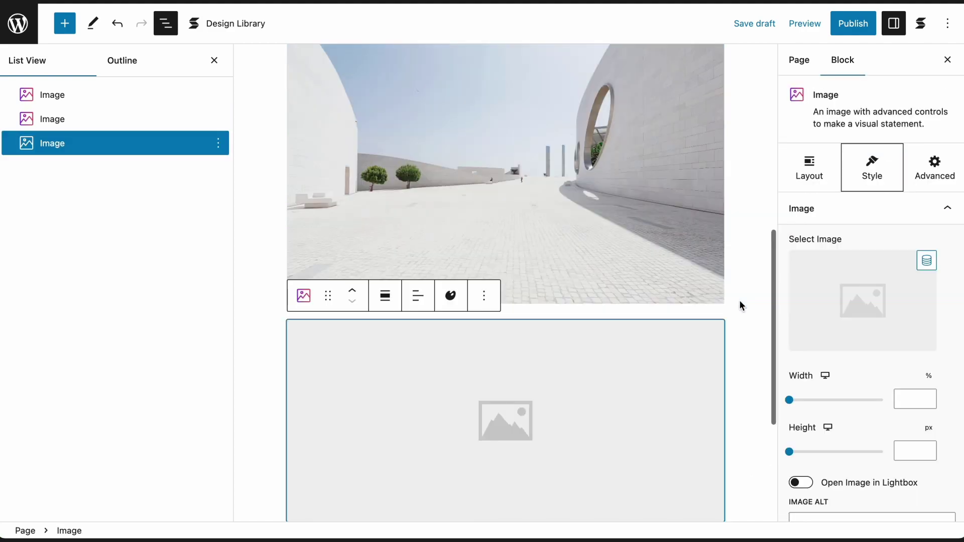
pyautogui.click(620, 415)
pyautogui.click(609, 199)
pyautogui.click(914, 499)
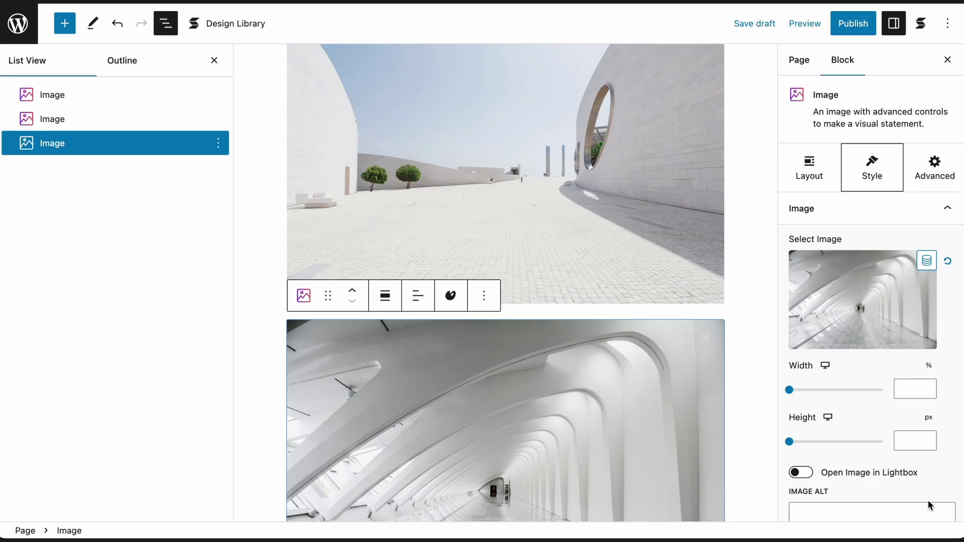
pyautogui.click(803, 472)
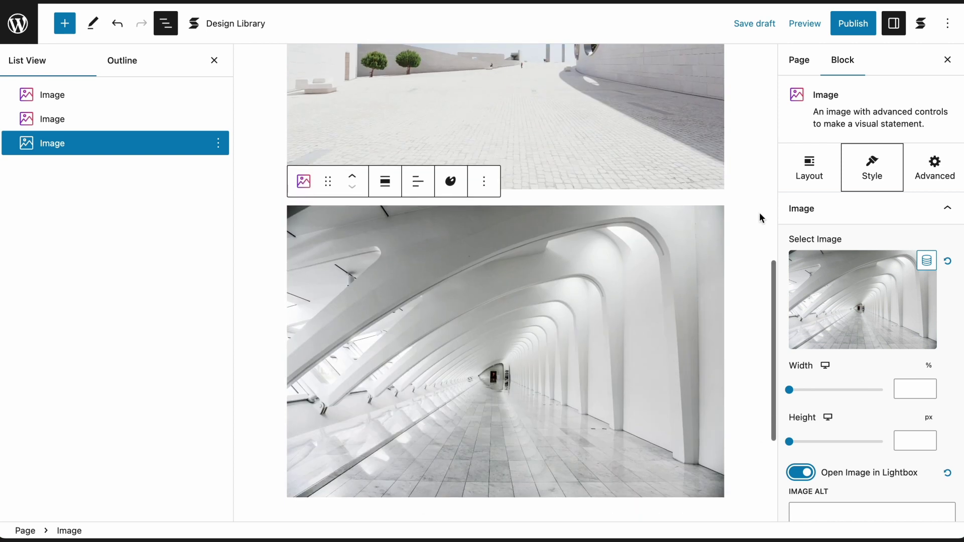
# Step: Preview the page in a new tab and step the lightbox from building to plaza to corridor
pyautogui.click(804, 23)
pyautogui.click(740, 140)
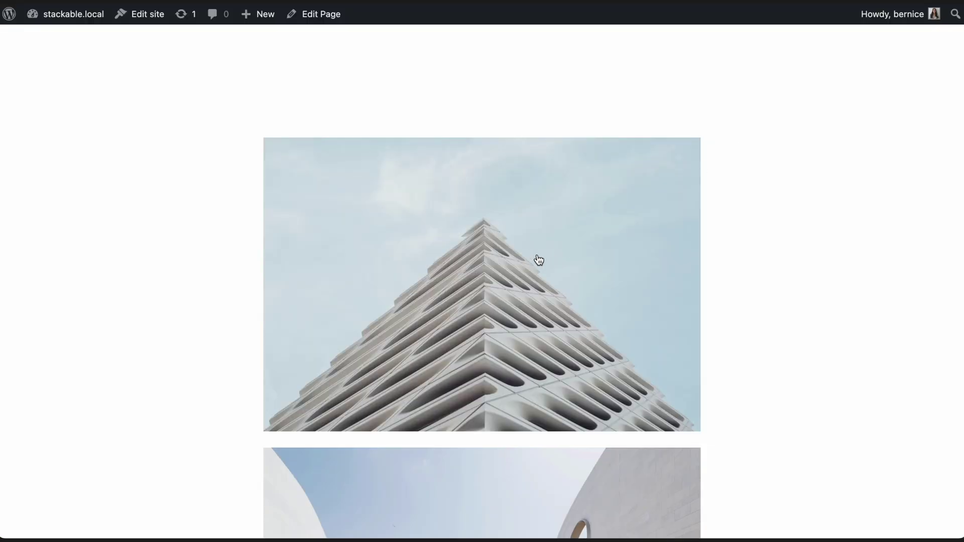
pyautogui.click(488, 280)
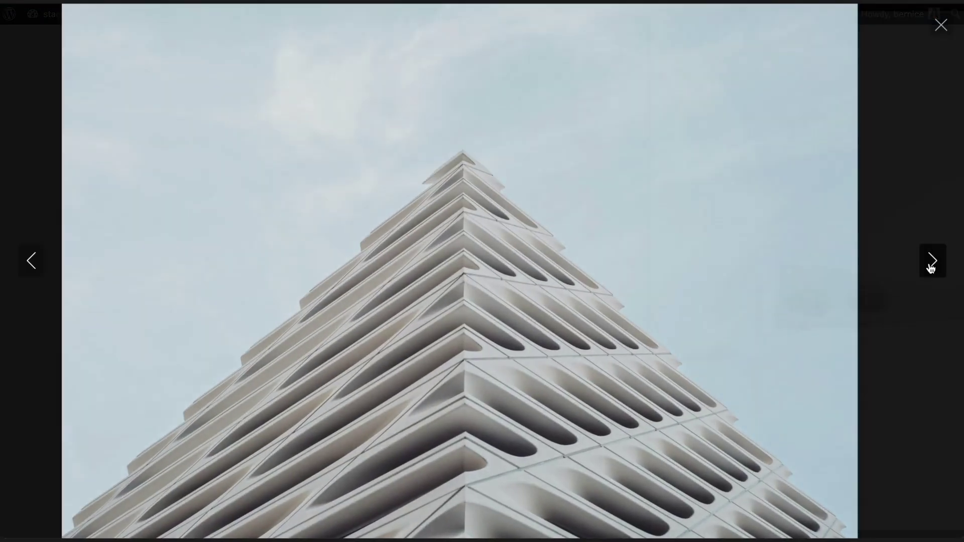
pyautogui.click(931, 261)
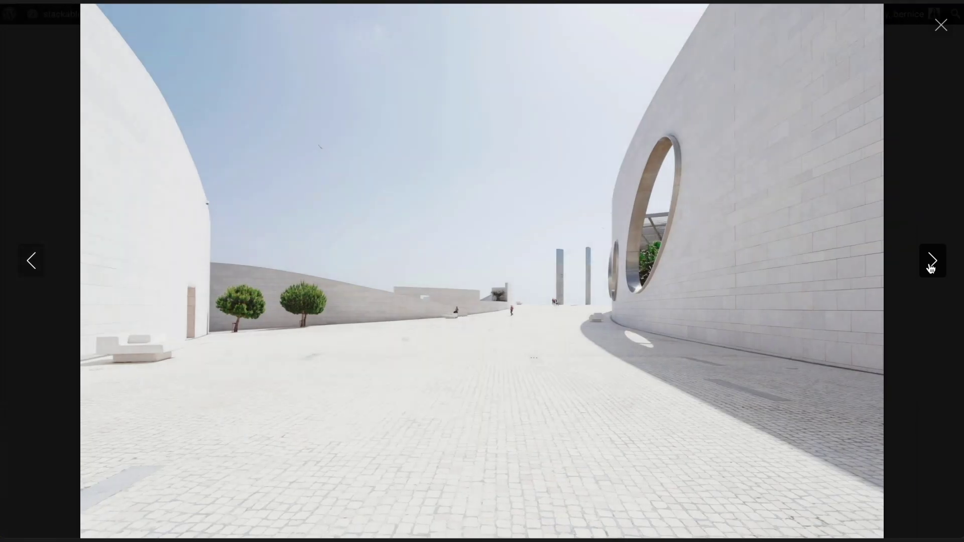
pyautogui.click(930, 261)
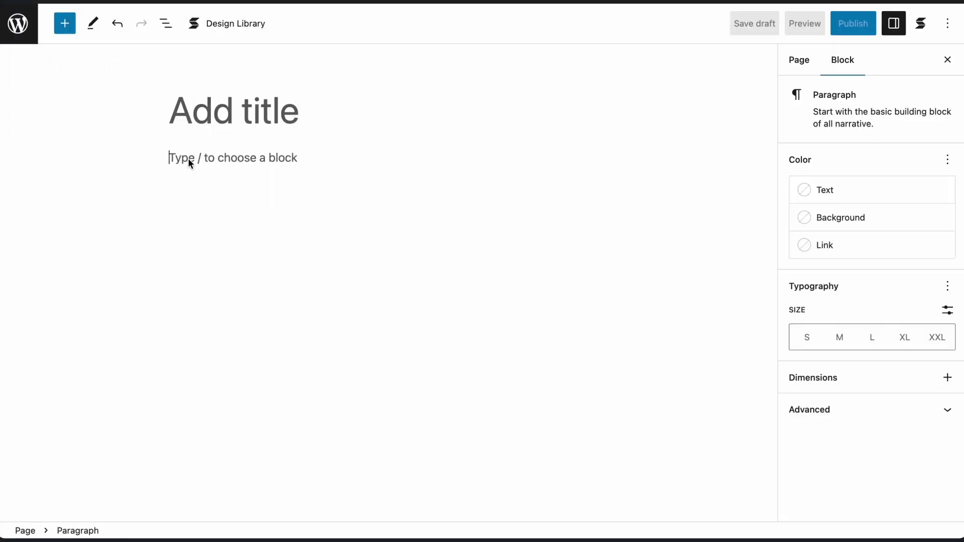
# Step: Insert a three-column Columns block with the building photo in the first column, opening in a lightbox
pyautogui.write('/')
pyautogui.press('Down')
pyautogui.press('Return')
pyautogui.click(470, 245)
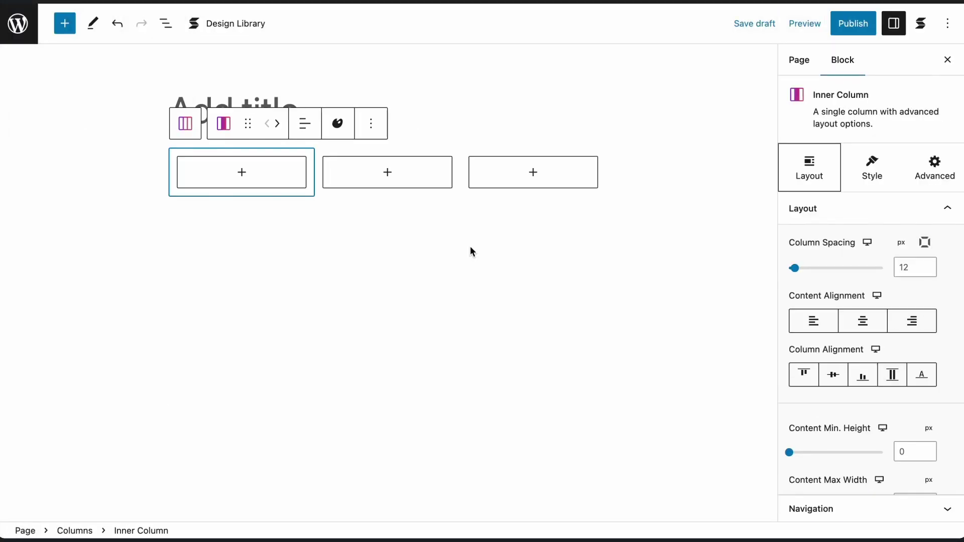
pyautogui.click(245, 182)
pyautogui.click(241, 271)
pyautogui.click(241, 252)
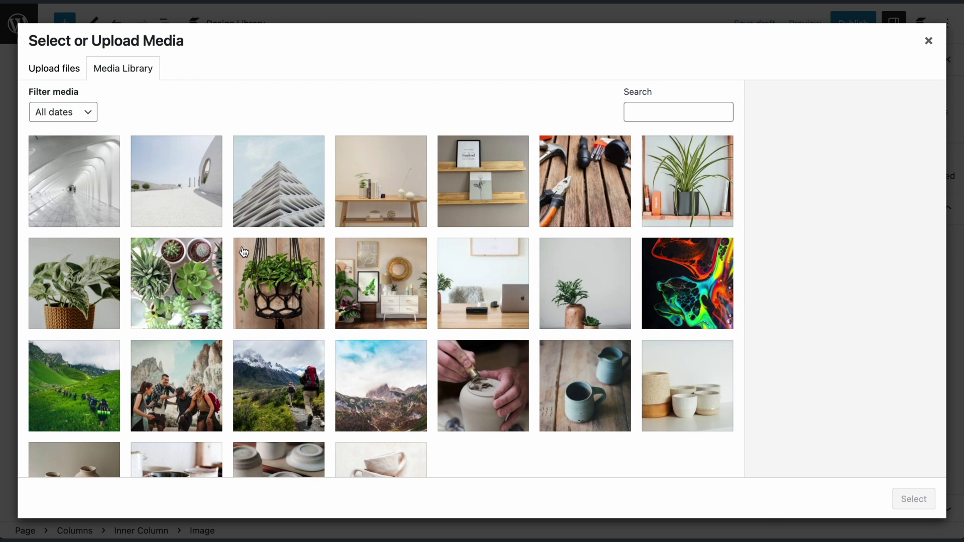
pyautogui.click(279, 191)
pyautogui.click(914, 500)
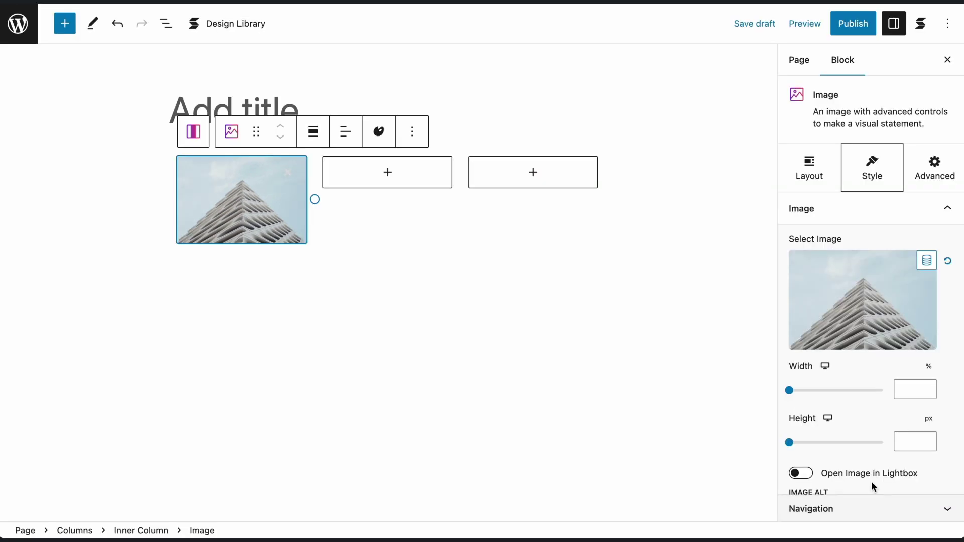
pyautogui.click(809, 474)
# Step: Add lightbox-enabled plaza and corridor images to the middle and third columns
pyautogui.click(394, 185)
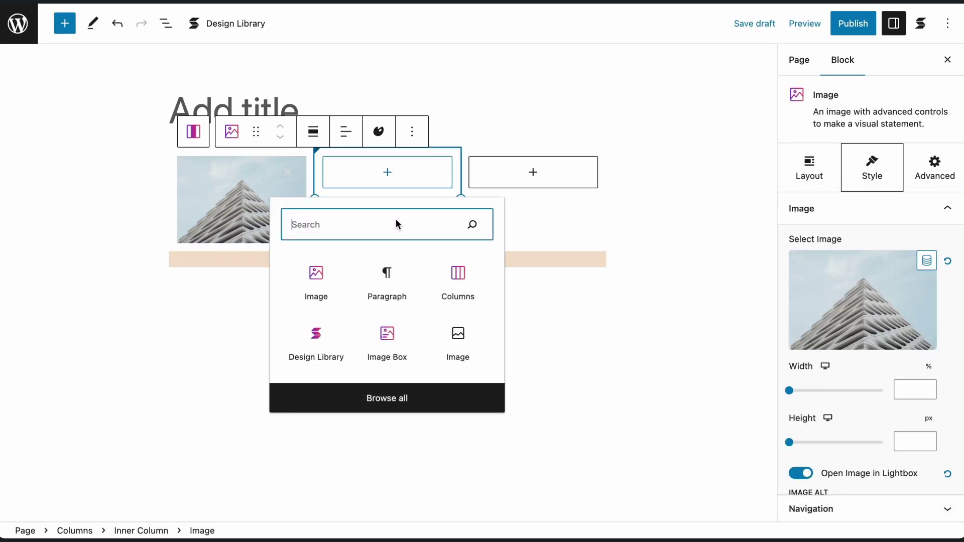
pyautogui.click(332, 286)
pyautogui.click(380, 270)
pyautogui.click(205, 199)
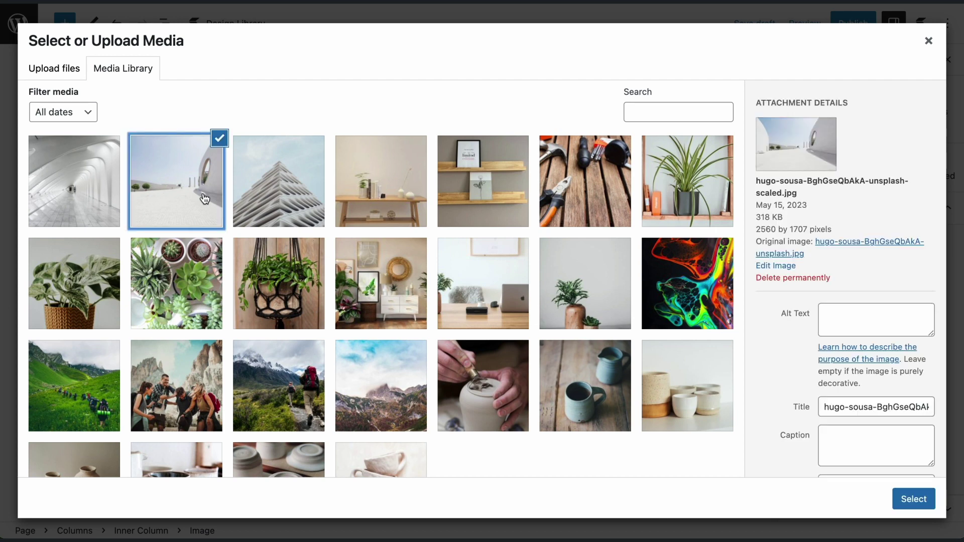
pyautogui.click(906, 495)
pyautogui.click(807, 475)
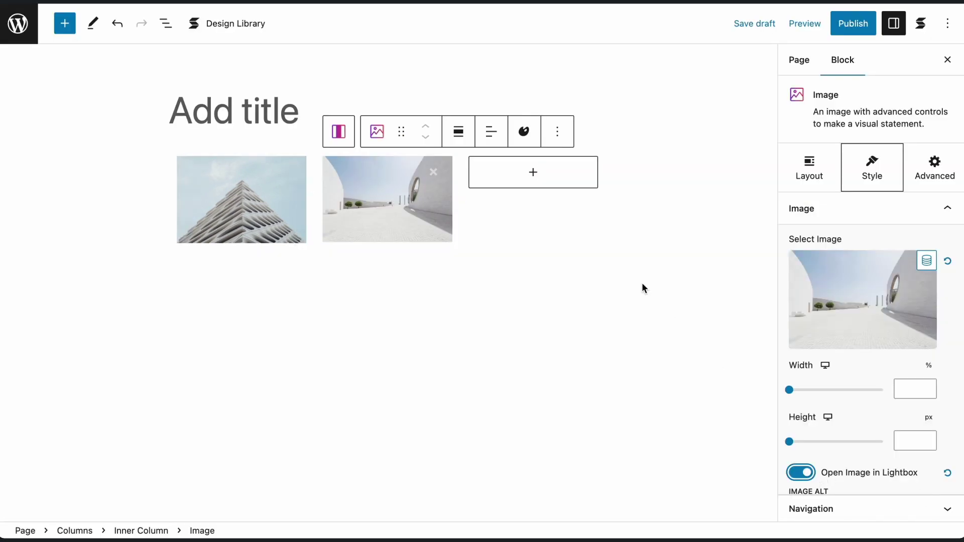
pyautogui.click(532, 172)
pyautogui.click(473, 278)
pyautogui.click(534, 263)
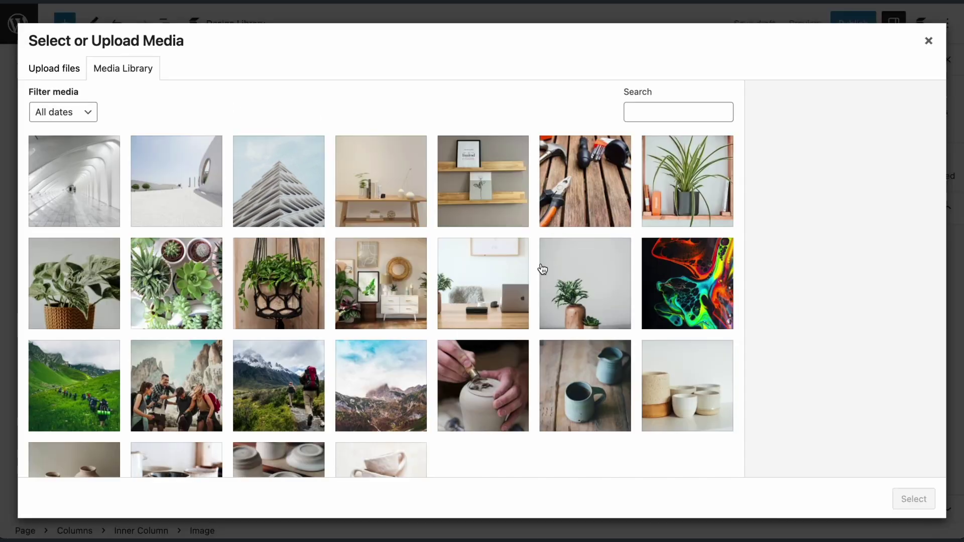
pyautogui.click(118, 186)
pyautogui.click(915, 498)
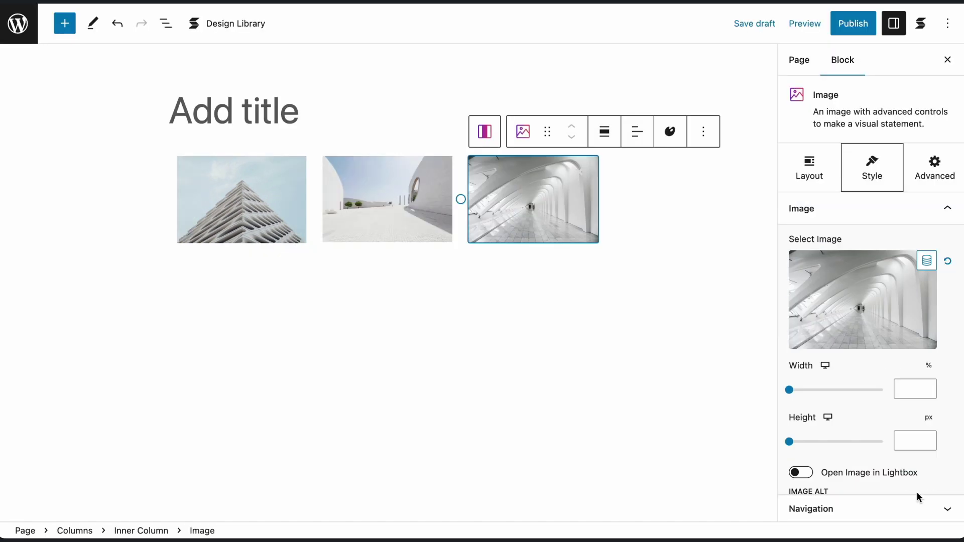
pyautogui.click(809, 474)
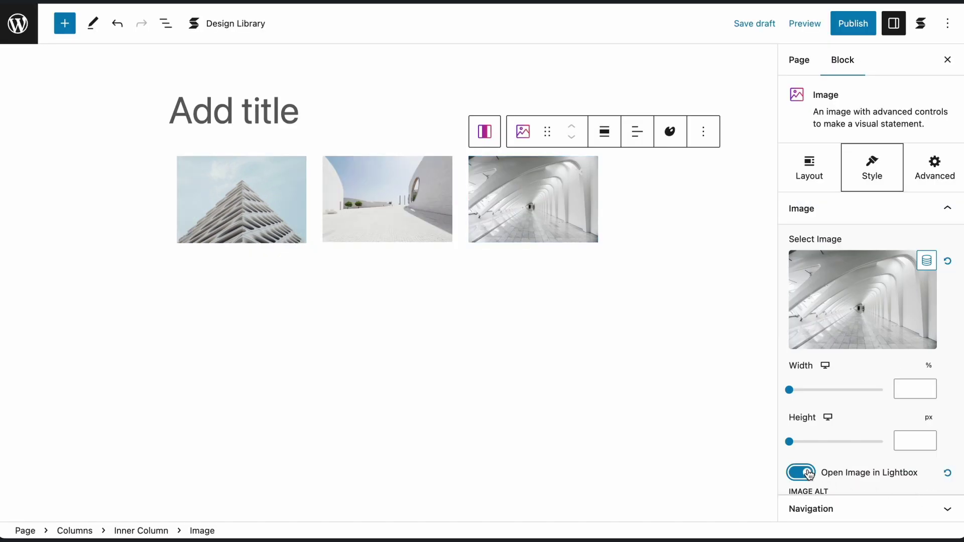
# Step: Set the Columns block alignment to Wide width
pyautogui.click(425, 251)
pyautogui.click(218, 125)
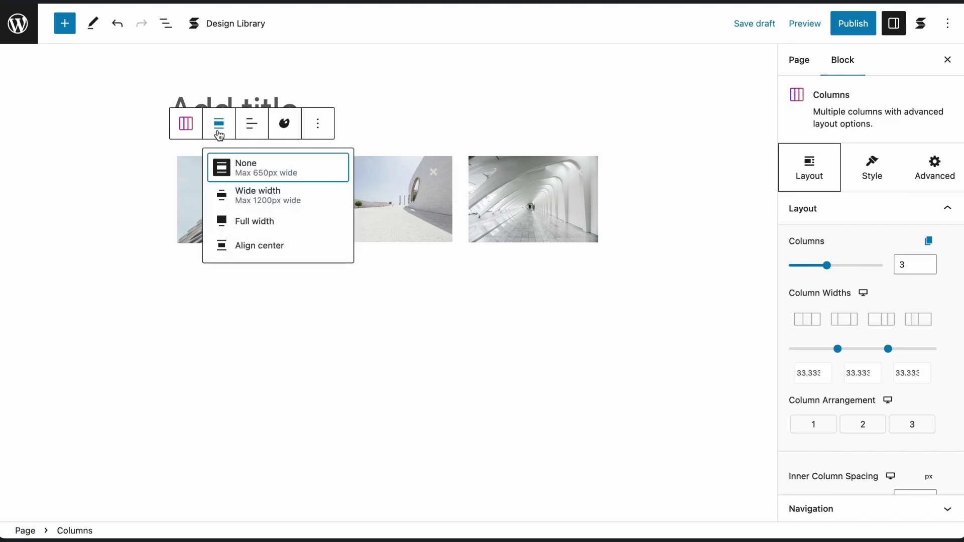
pyautogui.click(263, 192)
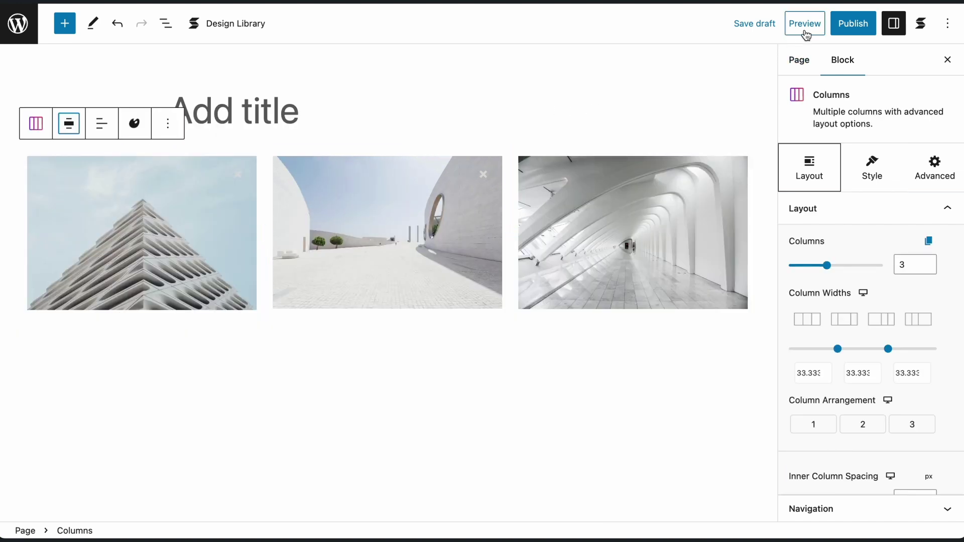
# Step: Preview in a new tab and page through the three column images in the lightbox
pyautogui.click(806, 32)
pyautogui.click(802, 143)
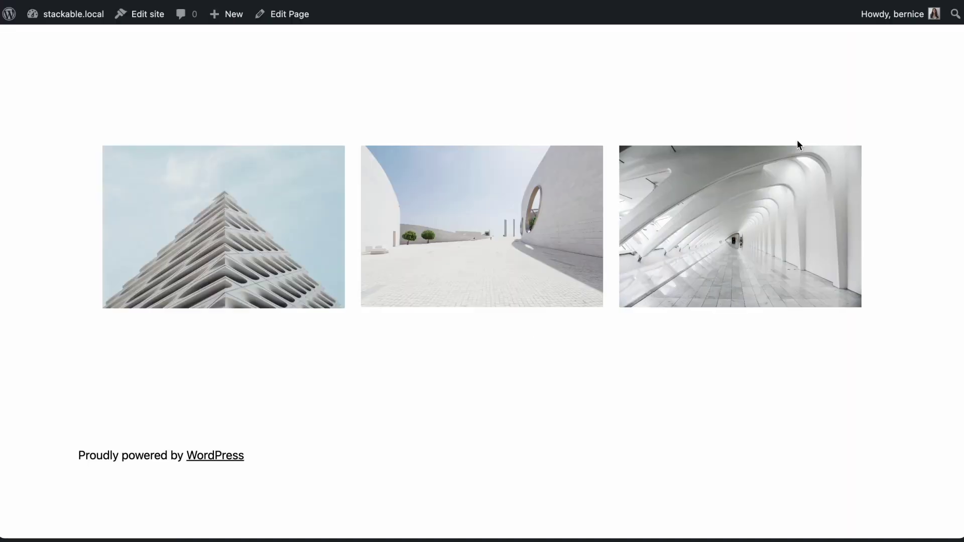
pyautogui.click(279, 207)
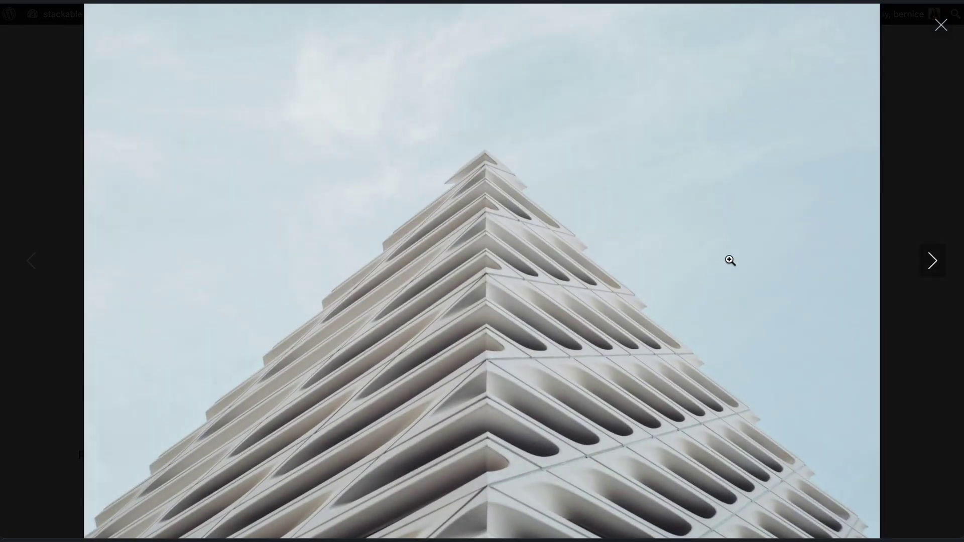
pyautogui.click(933, 259)
pyautogui.click(934, 257)
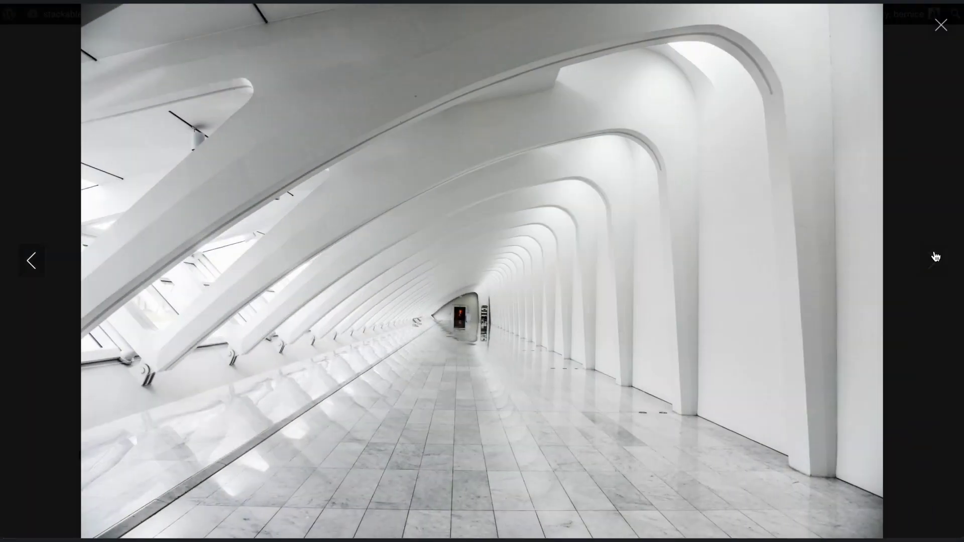
# Step: Insert a Plain Image Box block showing the white plaza photo
pyautogui.click(939, 25)
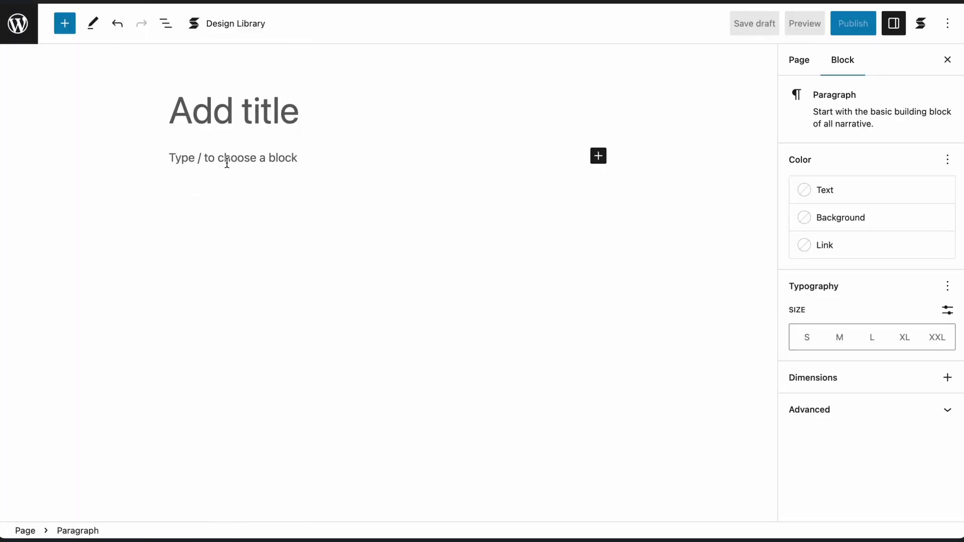
pyautogui.write('/image')
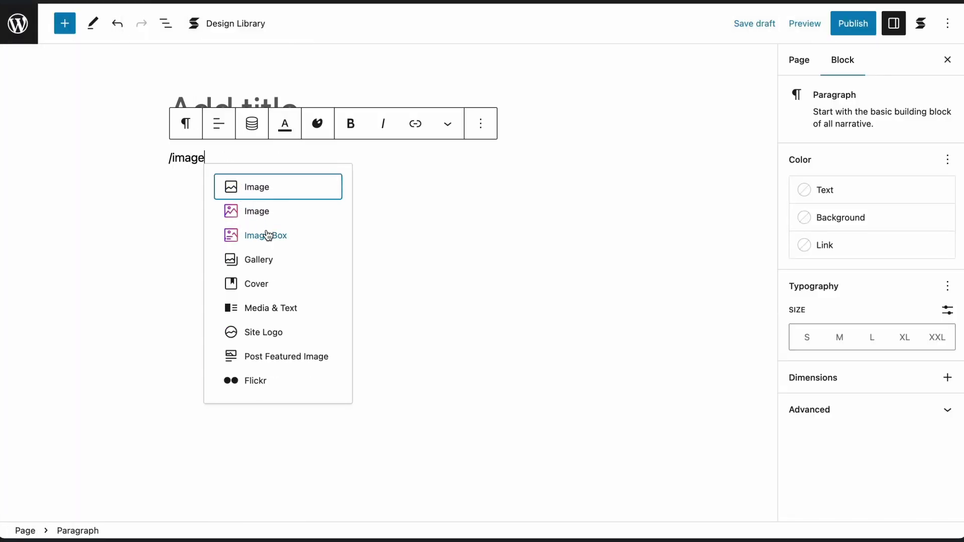
pyautogui.click(267, 234)
pyautogui.click(267, 235)
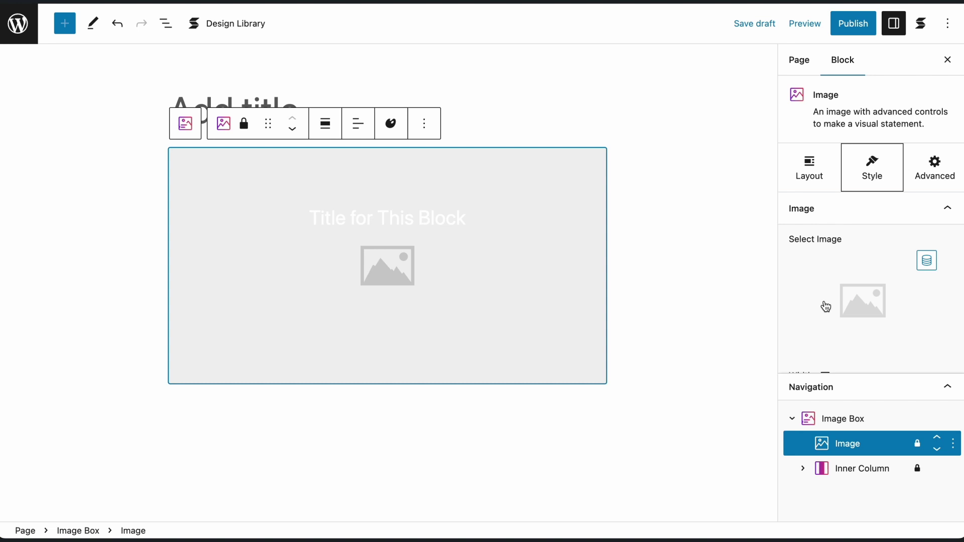
pyautogui.click(825, 303)
pyautogui.click(89, 206)
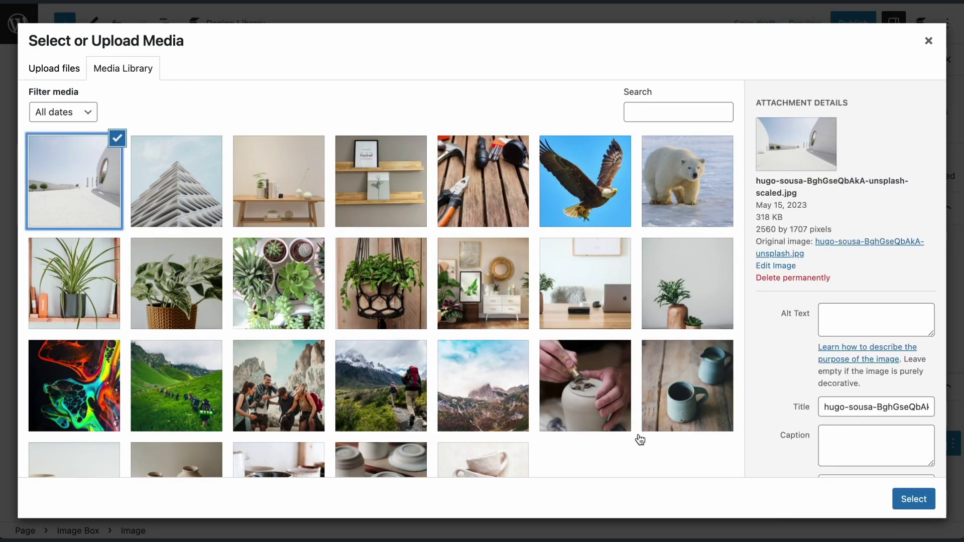
pyautogui.click(910, 499)
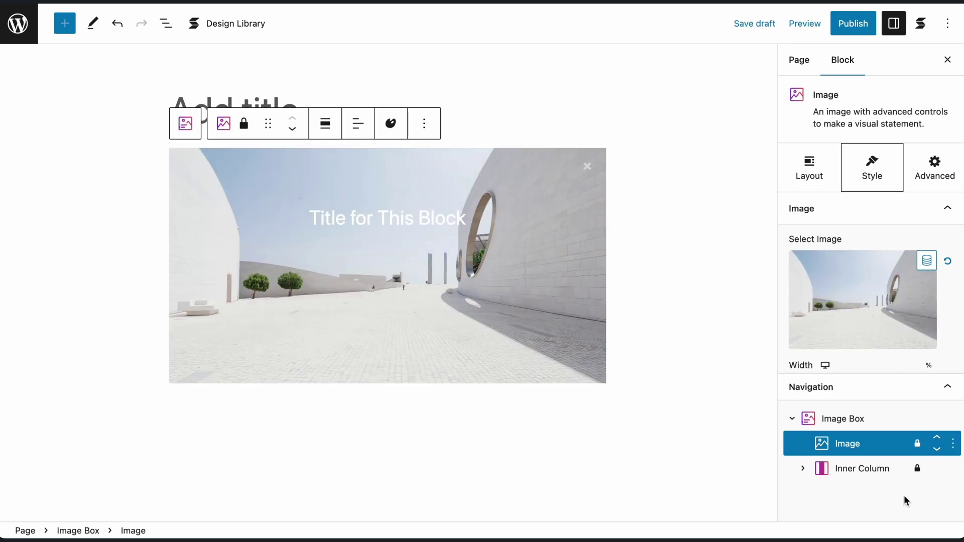
# Step: Enable Open Link in Lightbox in the Image Box's advanced link settings and test it in preview
pyautogui.click(850, 422)
pyautogui.click(920, 163)
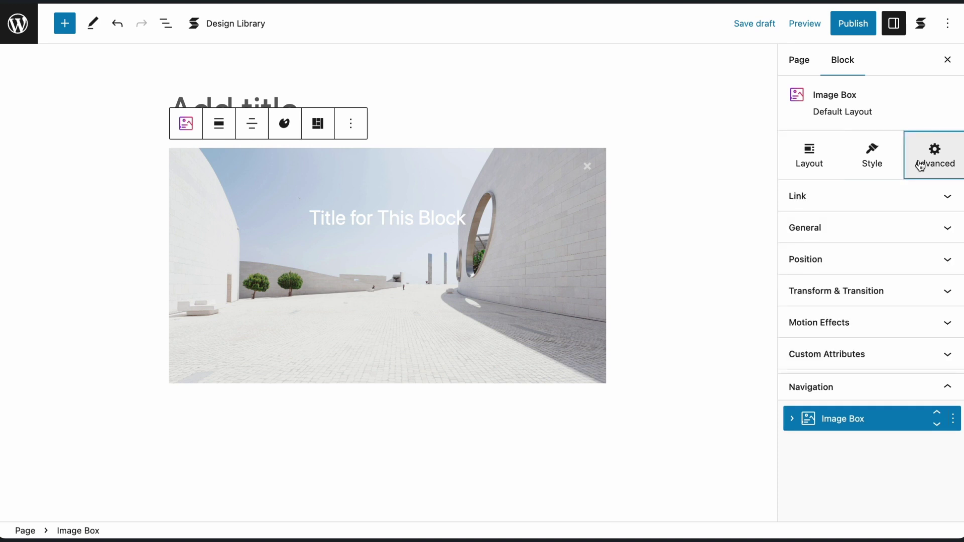
pyautogui.click(943, 200)
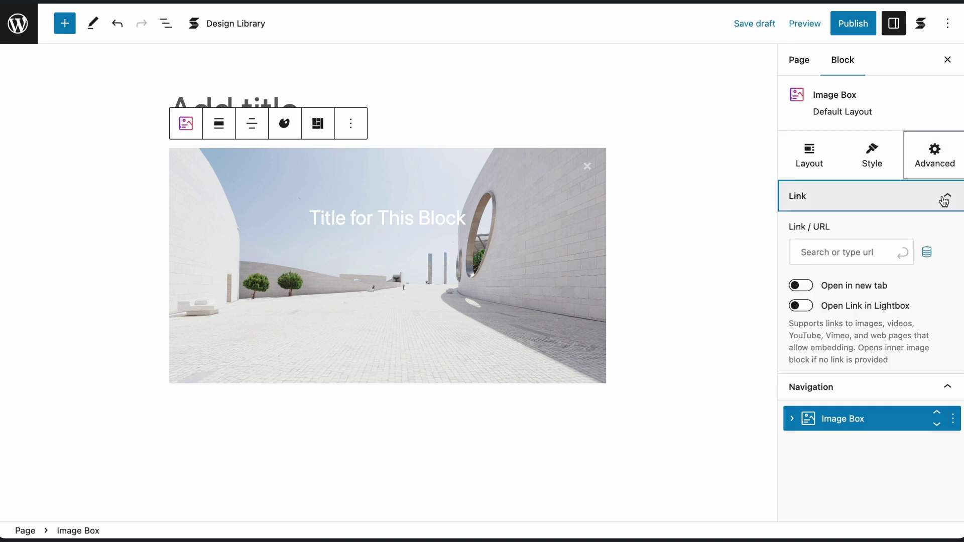
pyautogui.click(803, 307)
pyautogui.click(804, 24)
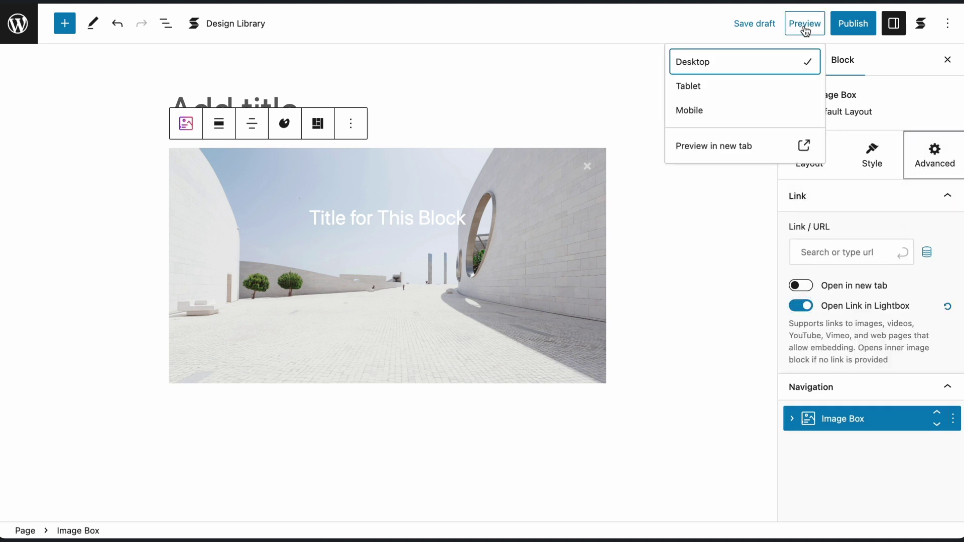
pyautogui.click(770, 144)
pyautogui.click(653, 199)
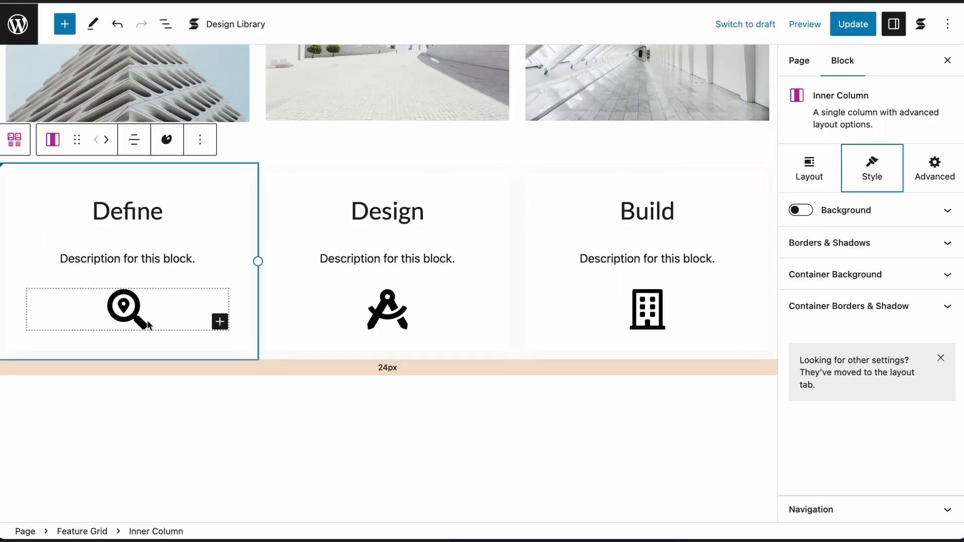
# Step: Give the Define card's icon a link to the pasted video file address
pyautogui.click(127, 309)
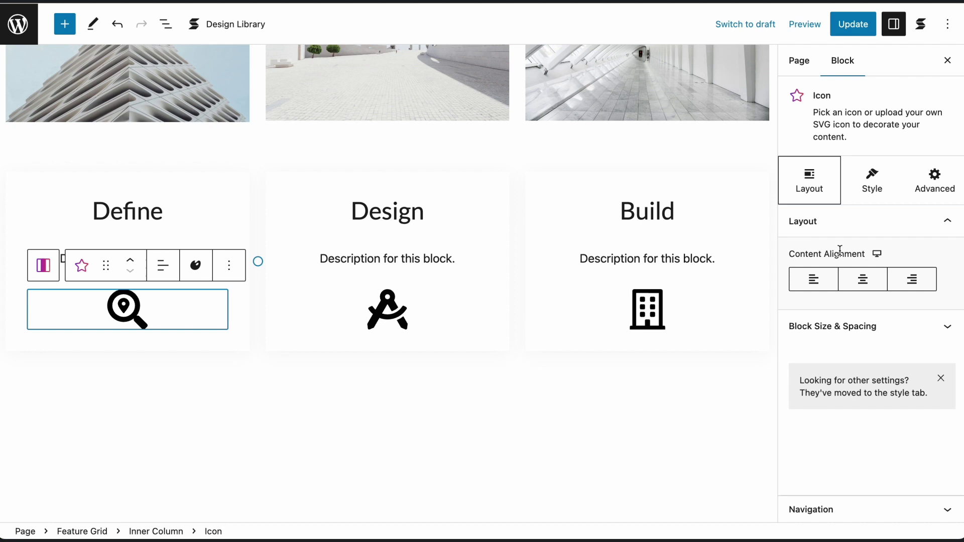
pyautogui.click(920, 192)
pyautogui.click(810, 224)
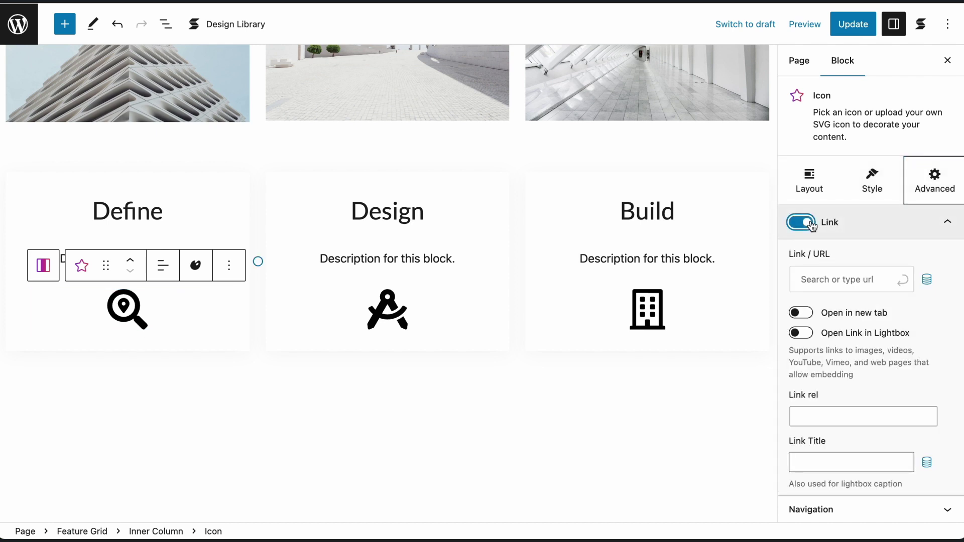
pyautogui.click(837, 284)
pyautogui.hotkey('ctrl', 'v')
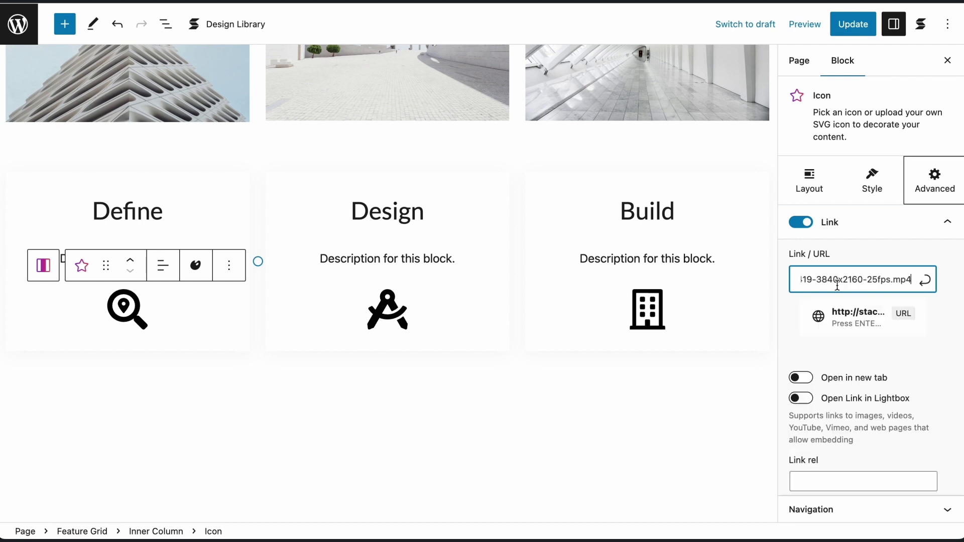
pyautogui.press('Return')
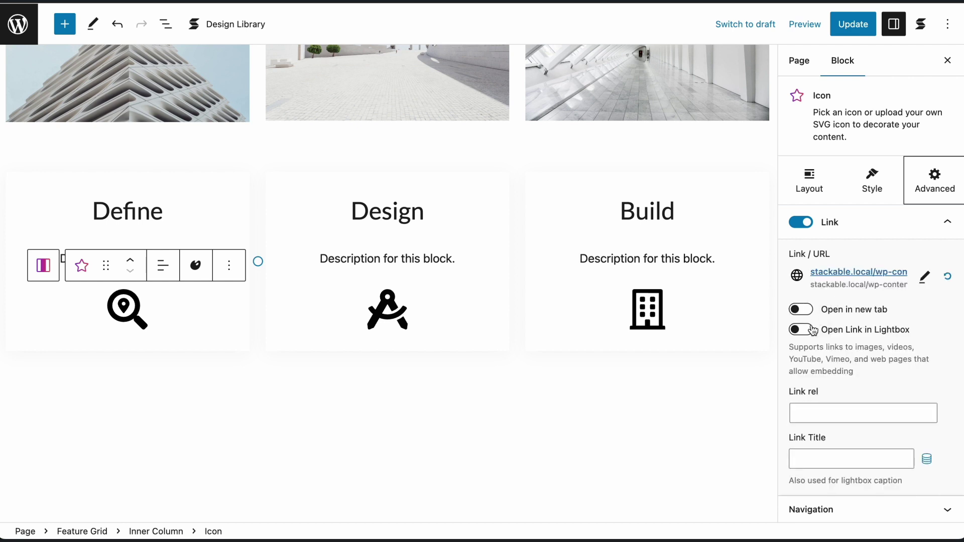
# Step: Preview in a new tab and play the Design and Build icon videos in their lightboxes
pyautogui.click(798, 26)
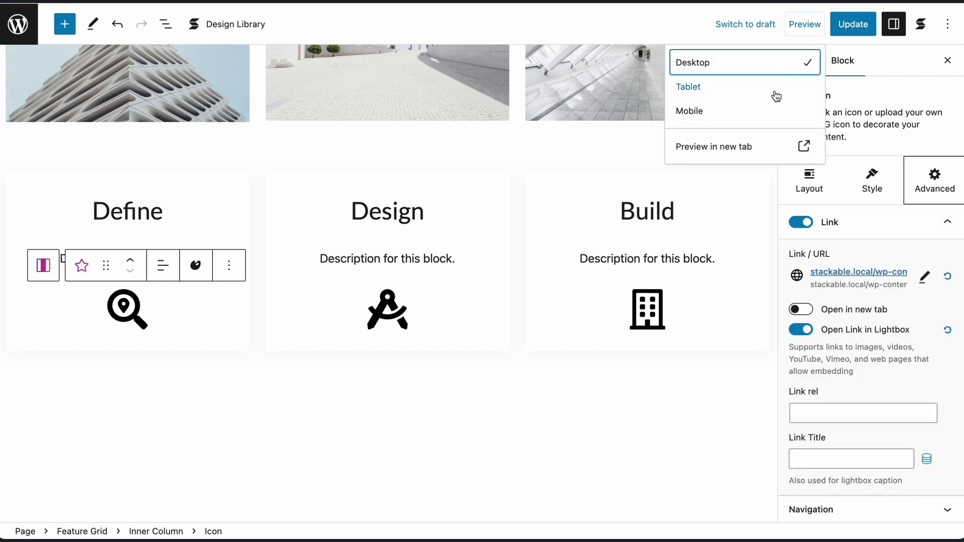
pyautogui.click(761, 144)
pyautogui.scroll(-10, 761, 142)
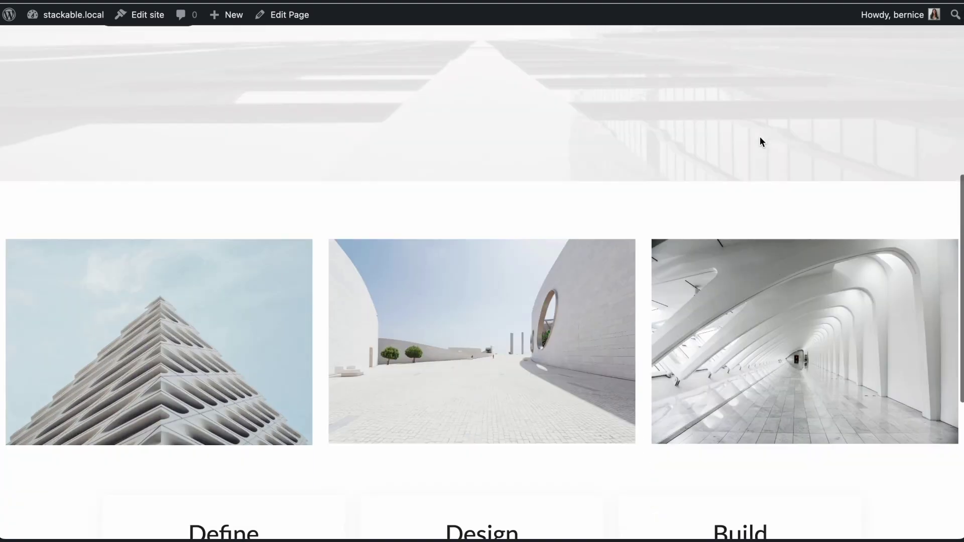
pyautogui.scroll(-5, 760, 141)
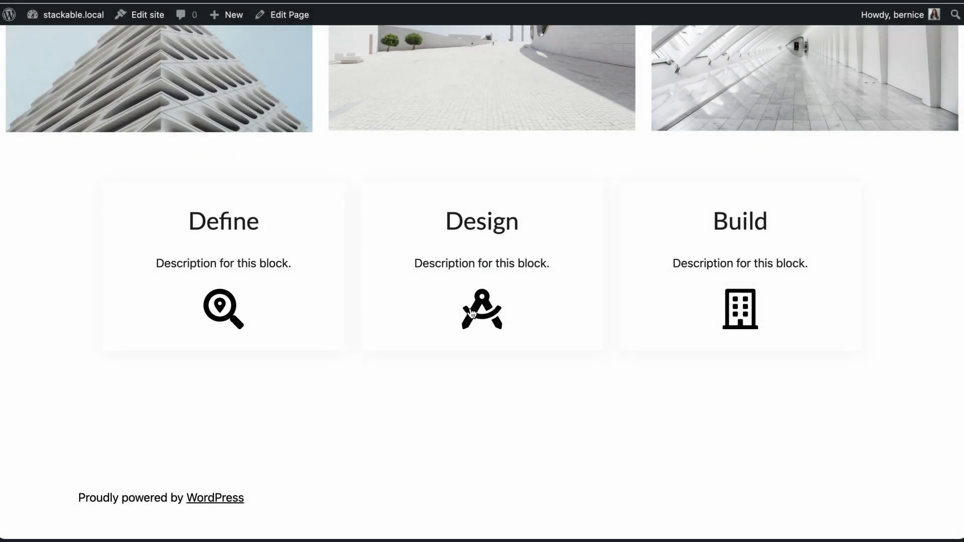
pyautogui.click(472, 314)
pyautogui.click(864, 230)
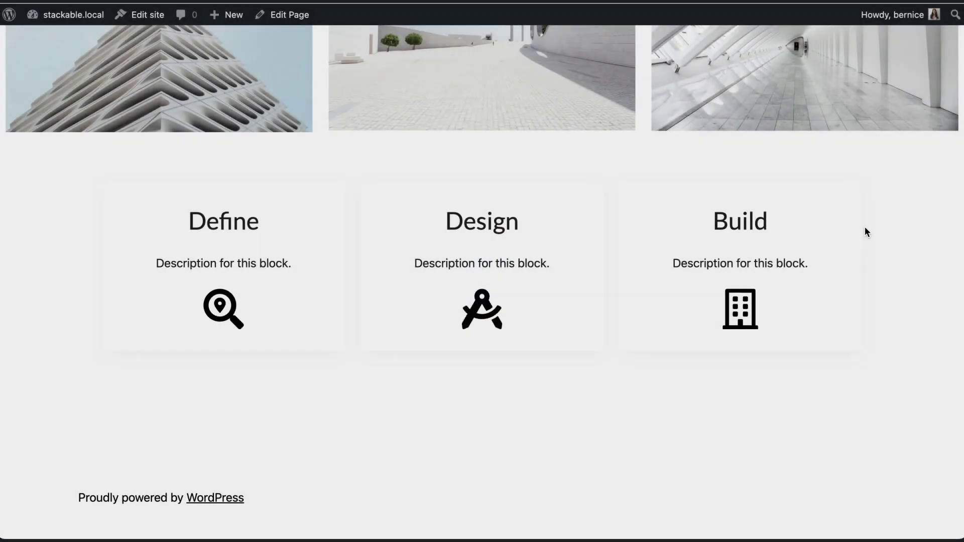
pyautogui.click(740, 309)
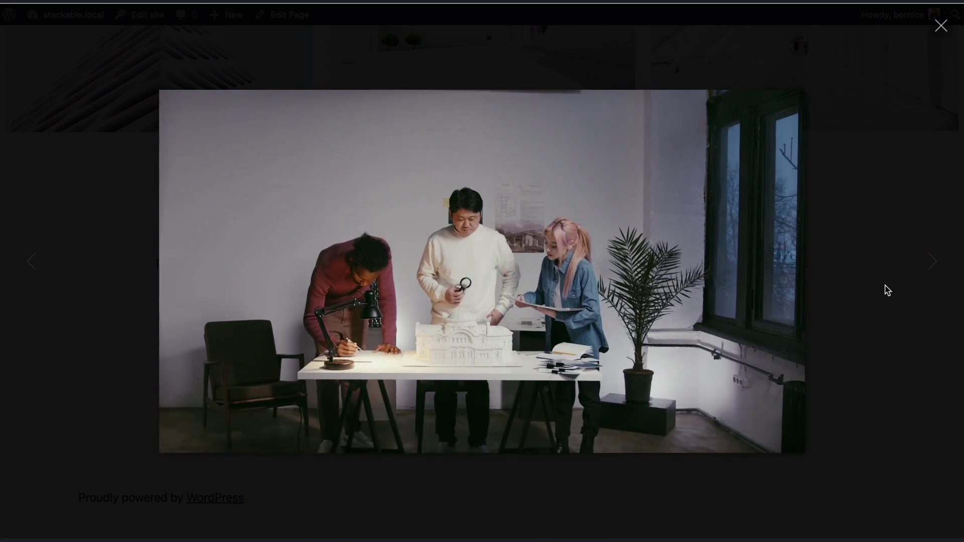
pyautogui.click(887, 290)
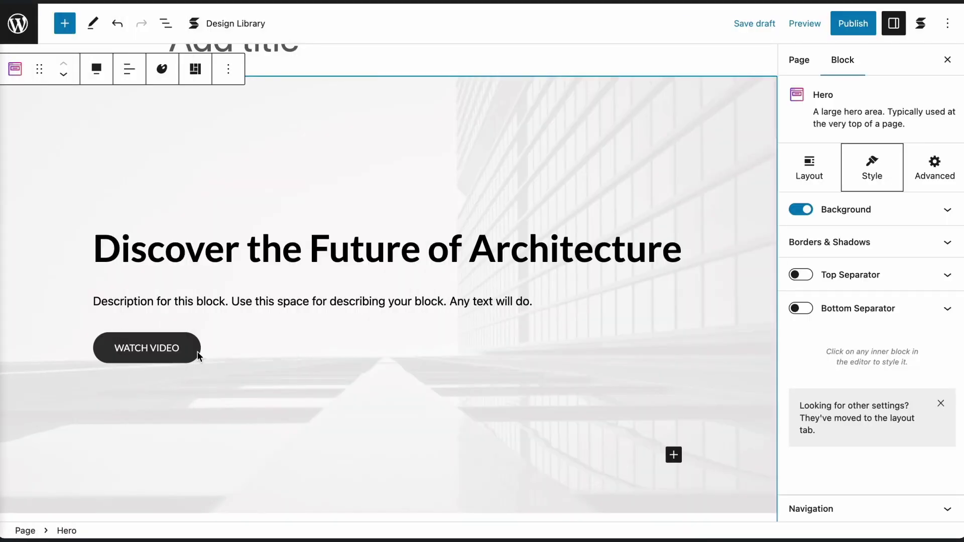
# Step: Link WATCH VIDEO to the pasted mp4 URL with Open Link in Lightbox, then test it in preview
pyautogui.click(199, 355)
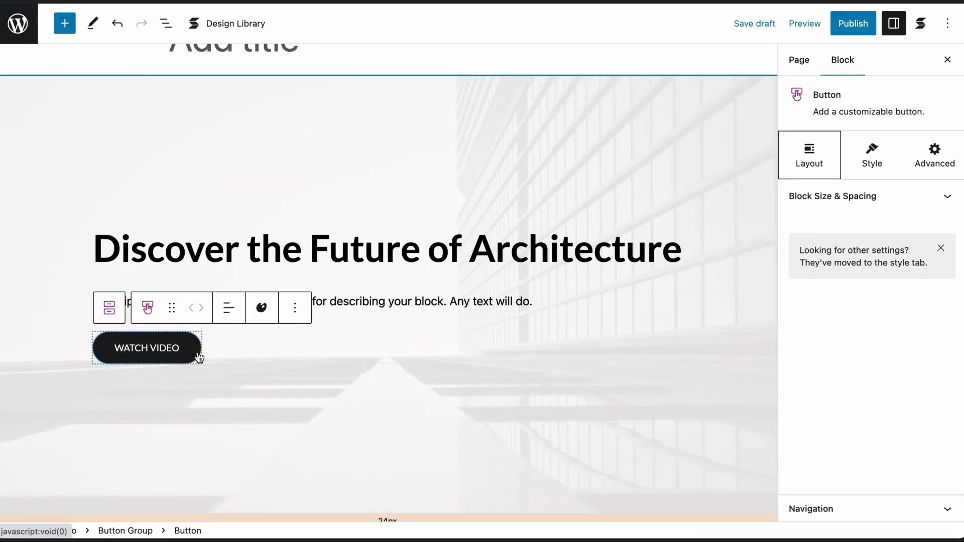
pyautogui.click(873, 161)
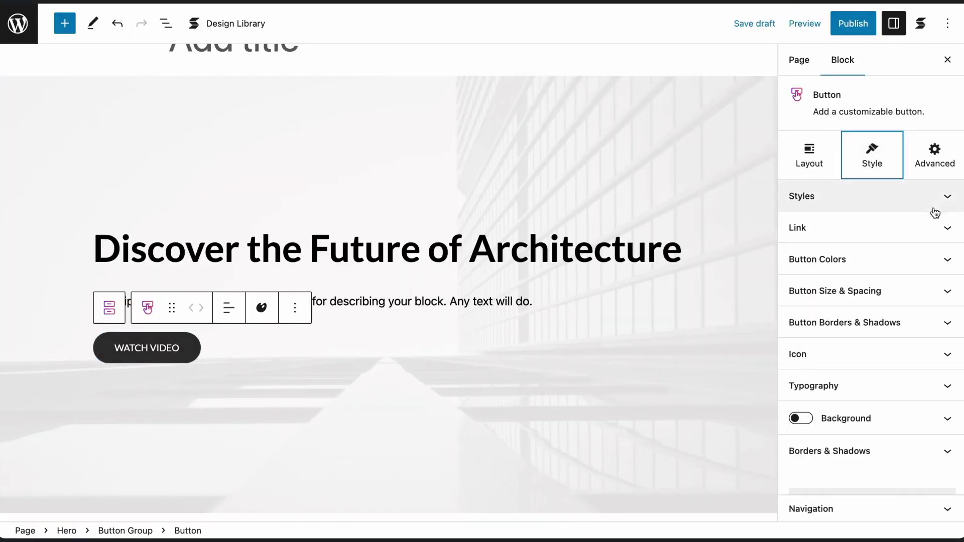
pyautogui.click(946, 227)
pyautogui.click(867, 279)
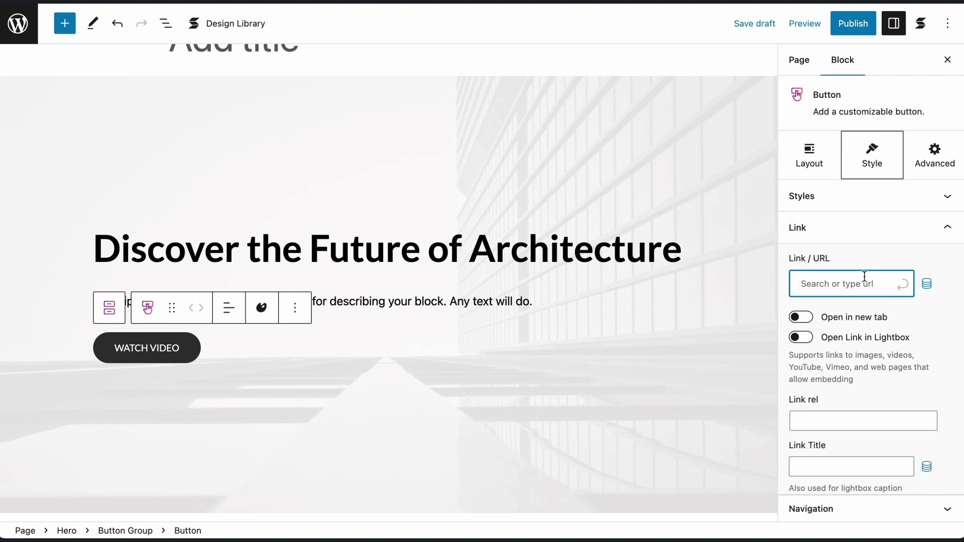
pyautogui.hotkey('ctrl', 'v')
pyautogui.press('Return')
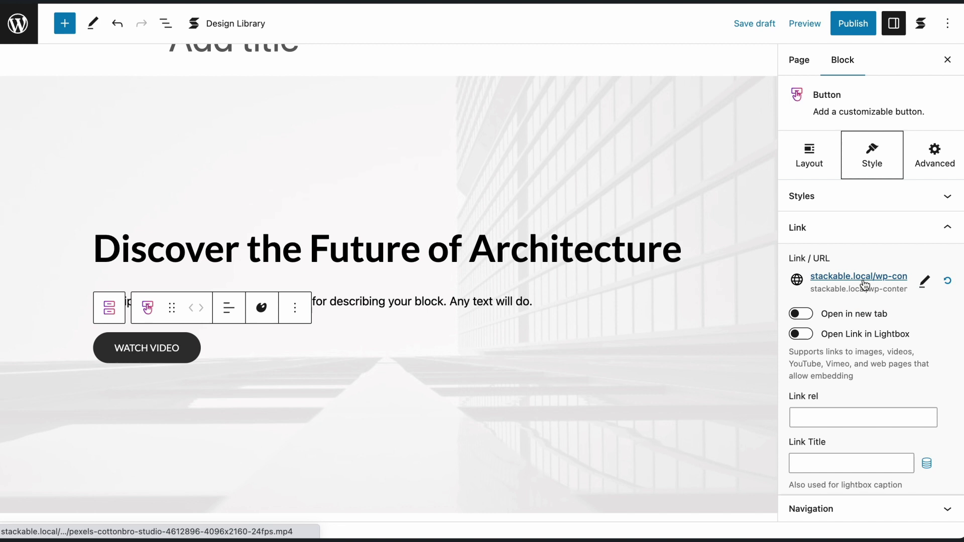
pyautogui.click(812, 336)
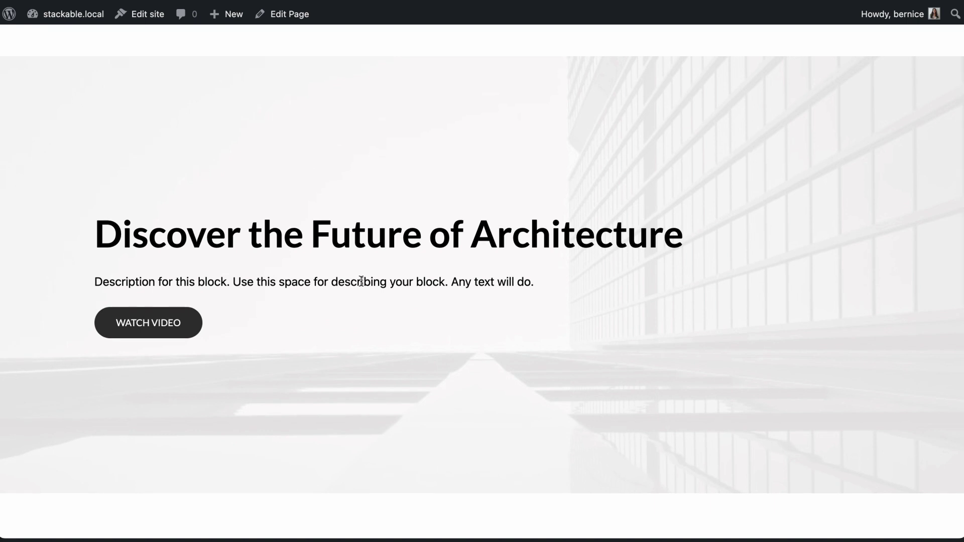
pyautogui.click(170, 333)
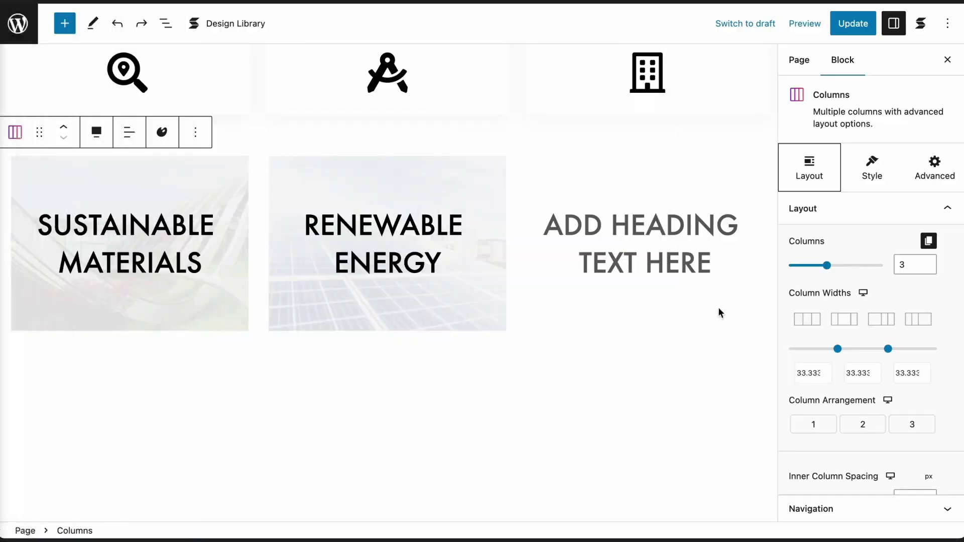
# Step: Give the third column the green rooftop aerial photo as a background with Soft Light blend mode
pyautogui.click(730, 295)
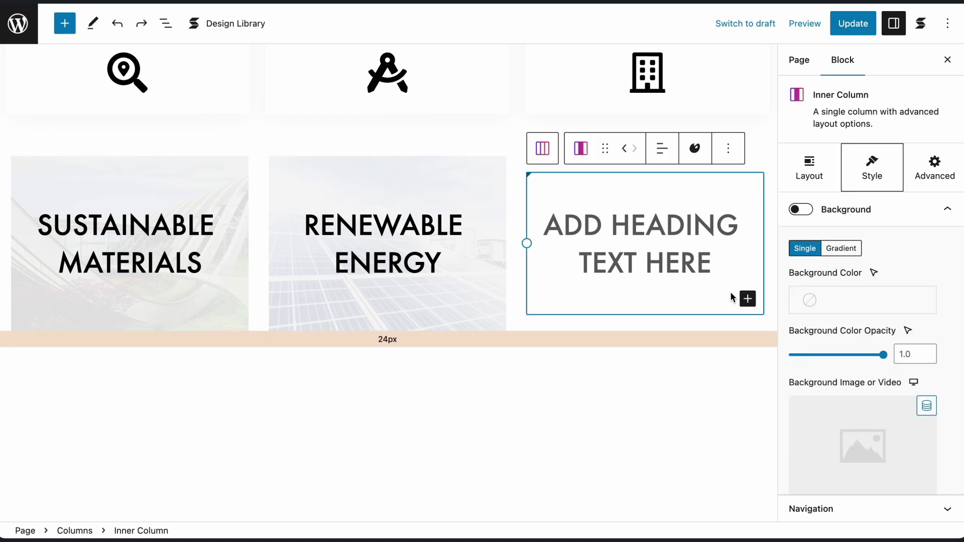
pyautogui.click(803, 209)
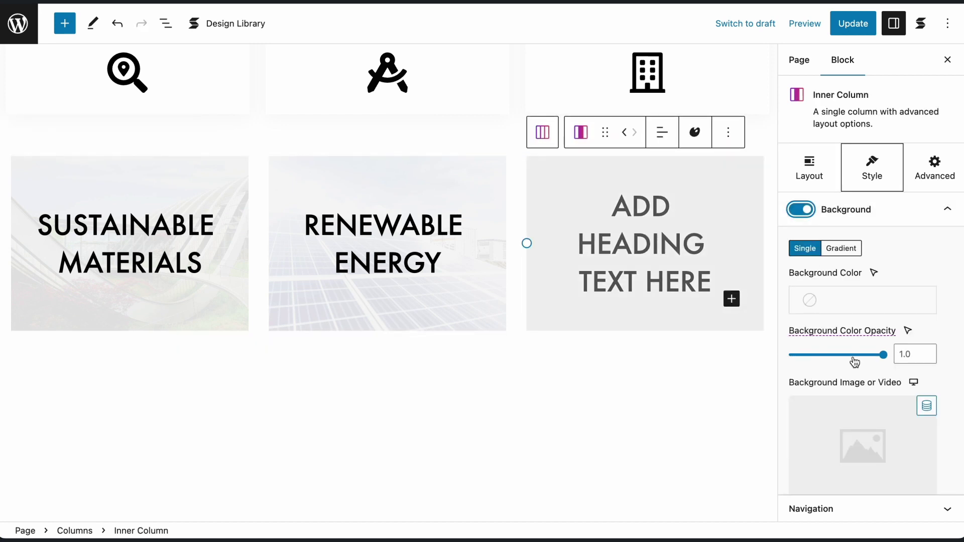
pyautogui.click(875, 424)
pyautogui.click(117, 205)
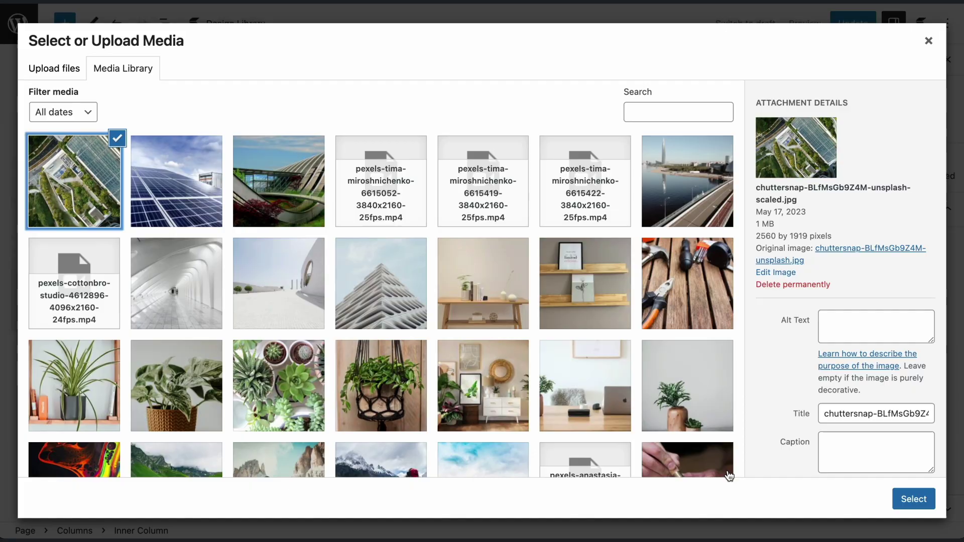
pyautogui.click(912, 498)
pyautogui.scroll(-5, 921, 503)
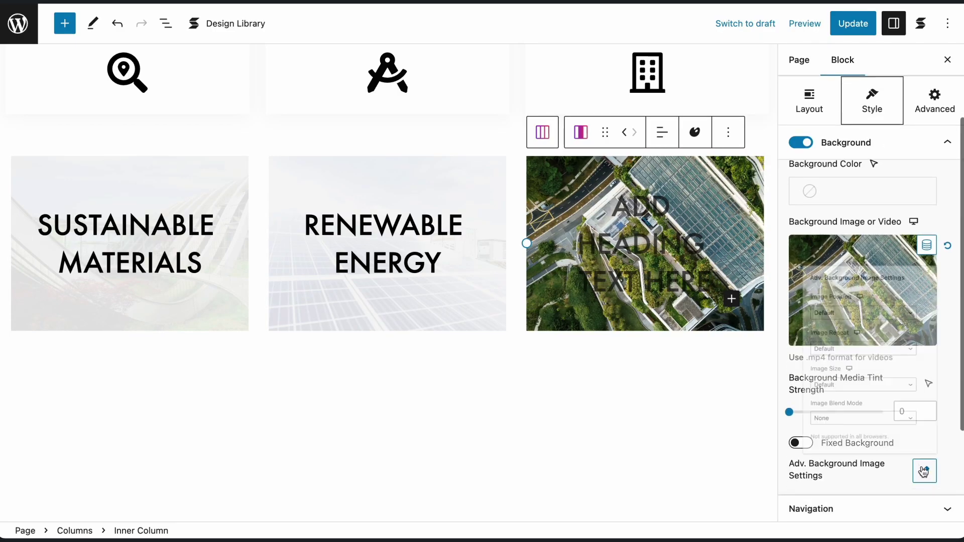
pyautogui.click(924, 471)
pyautogui.click(868, 405)
pyautogui.click(863, 391)
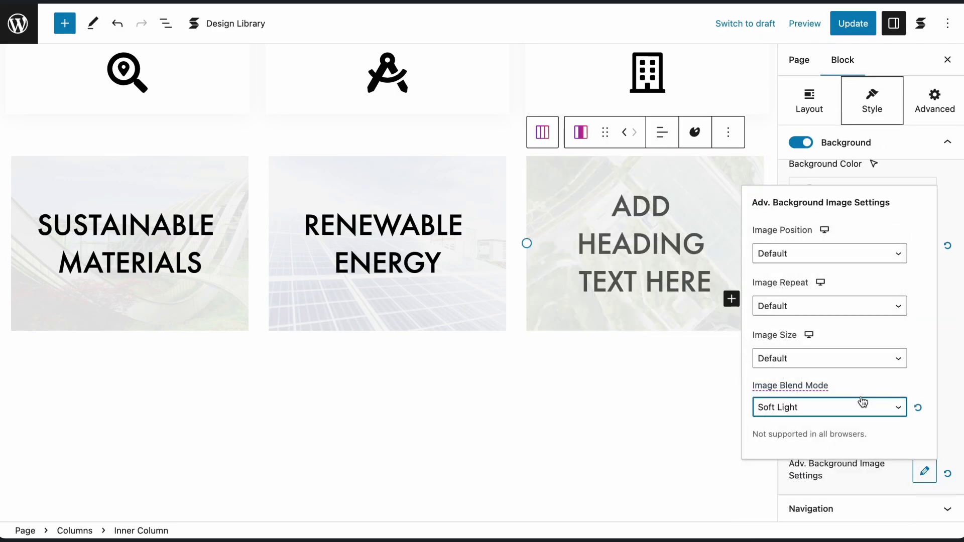
pyautogui.click(949, 415)
# Step: Replace the column's placeholder heading with 'GREEN SPACES'
pyautogui.click(721, 273)
pyautogui.hotkey('ctrl', 'a')
pyautogui.write('GREEN SPAC')
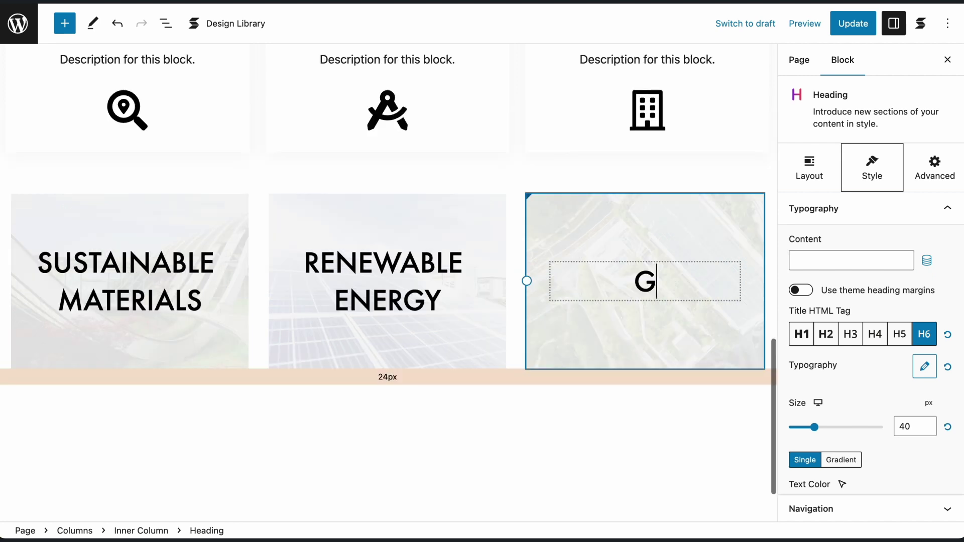
pyautogui.write('ES')
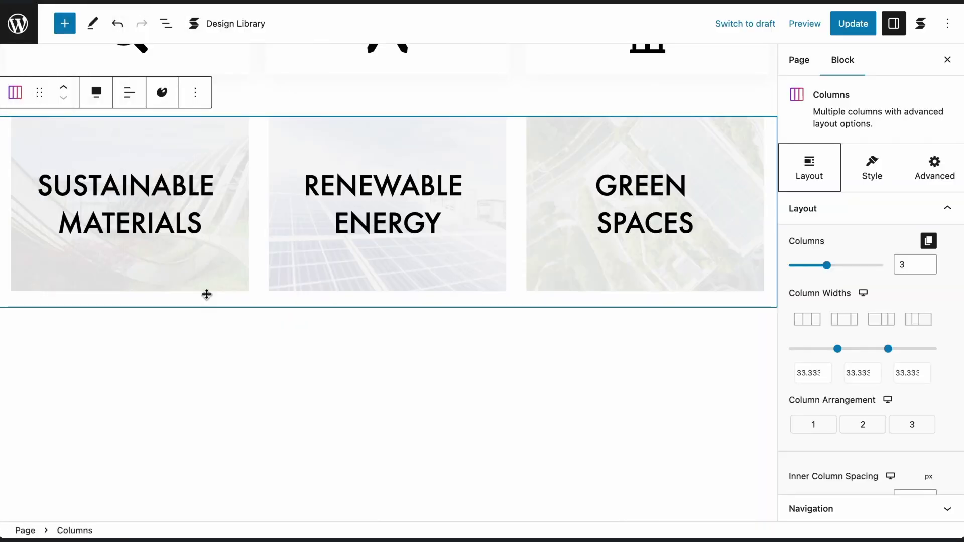
# Step: Link the Sustainable Materials column to the pasted building photo URL, opening in a lightbox
pyautogui.click(204, 291)
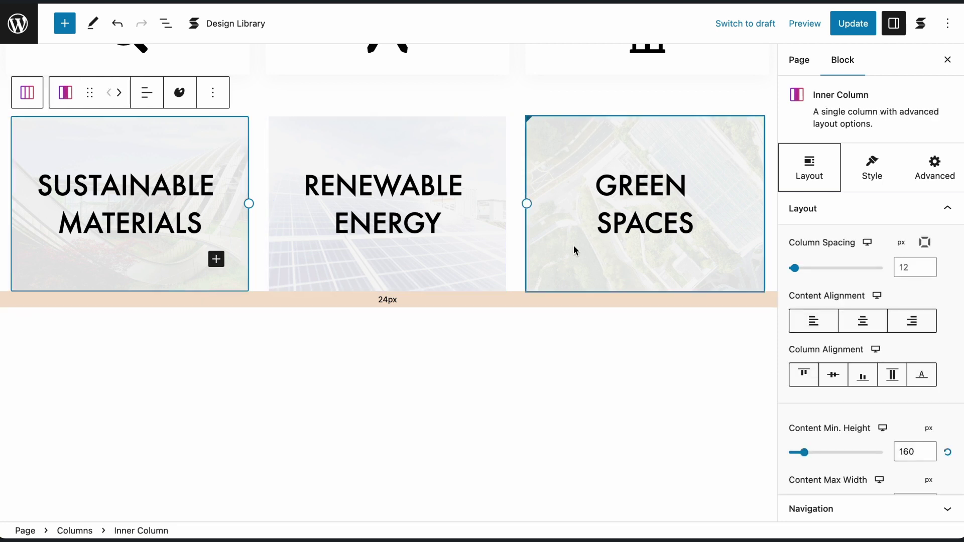
pyautogui.click(938, 175)
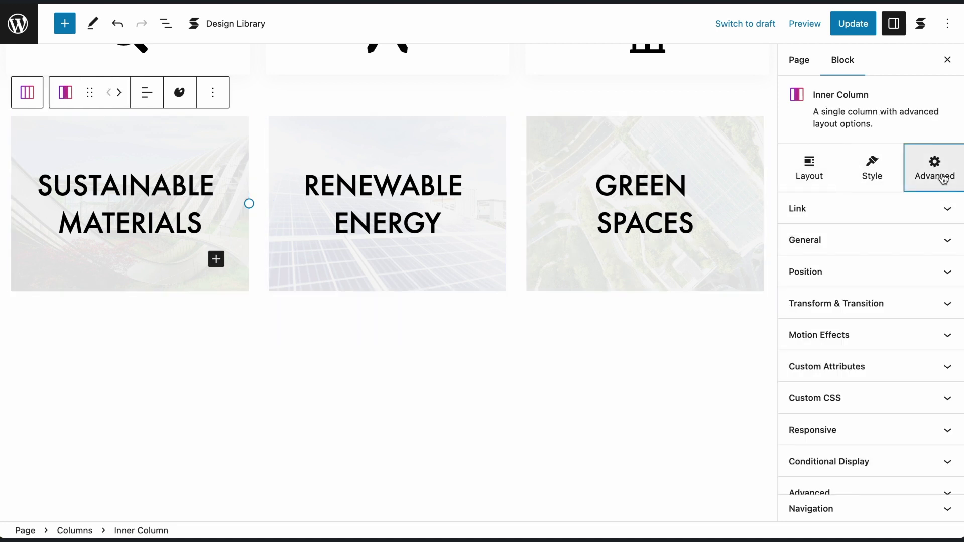
pyautogui.click(943, 209)
pyautogui.click(854, 264)
pyautogui.hotkey('ctrl', 'v')
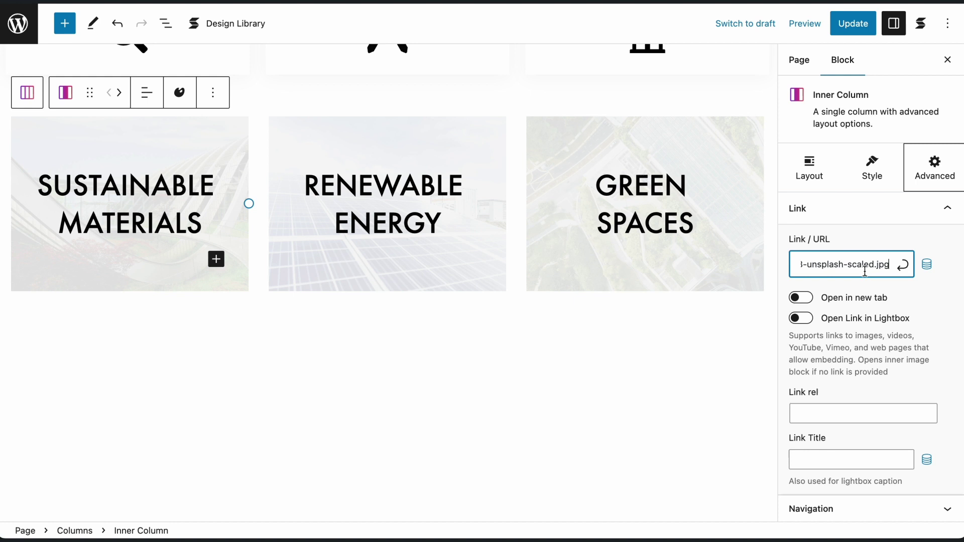
pyautogui.press('Return')
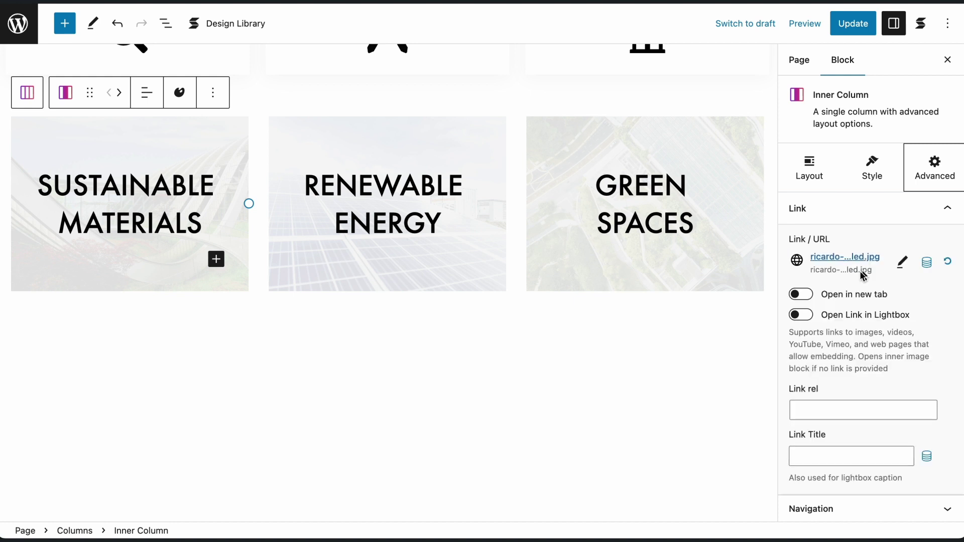
pyautogui.click(809, 317)
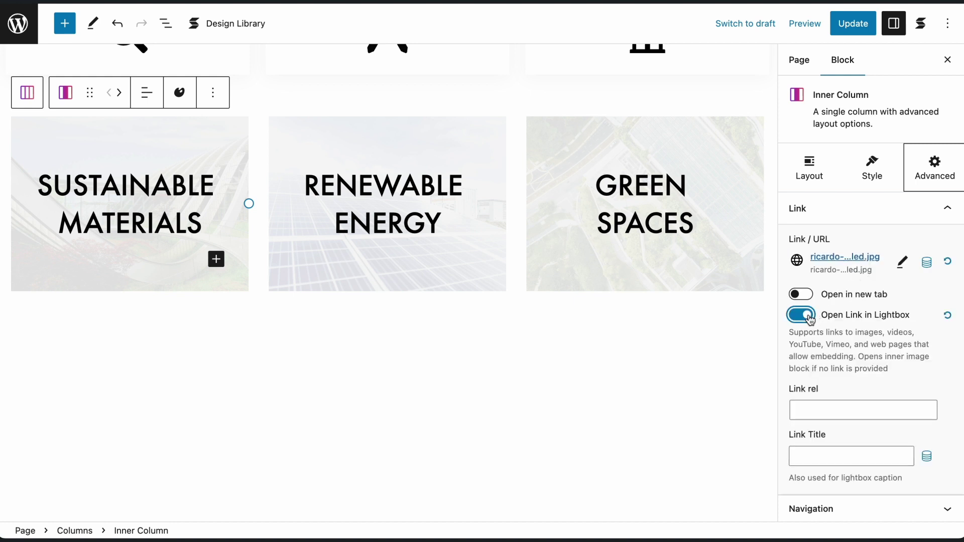
# Step: Update the page, preview it in a new tab, and open the Sustainable Materials photo lightbox
pyautogui.click(853, 24)
pyautogui.click(804, 25)
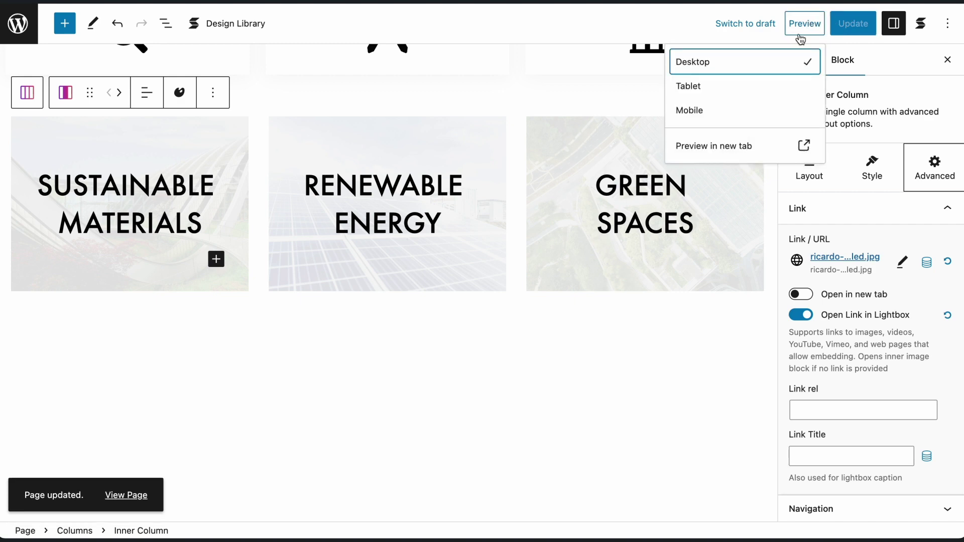
pyautogui.click(703, 146)
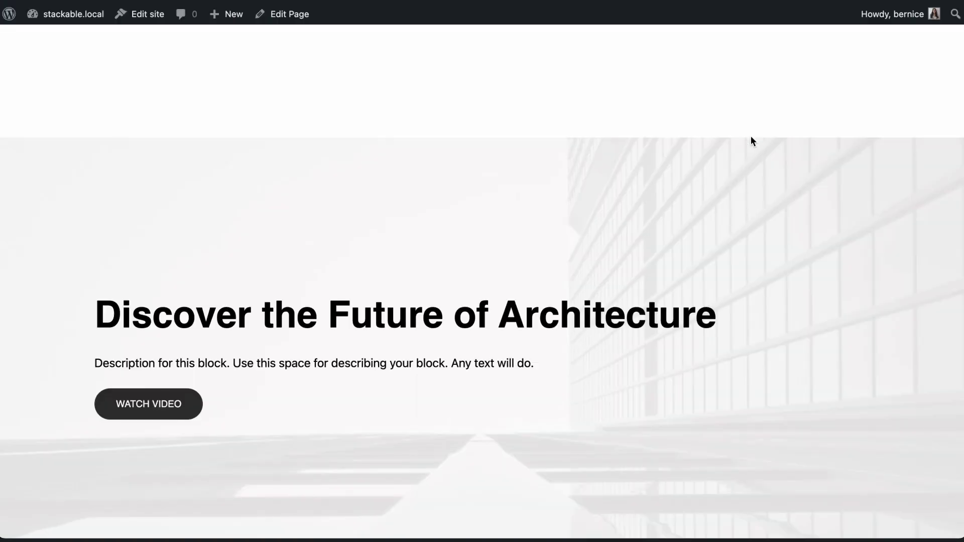
pyautogui.scroll(-15, 751, 137)
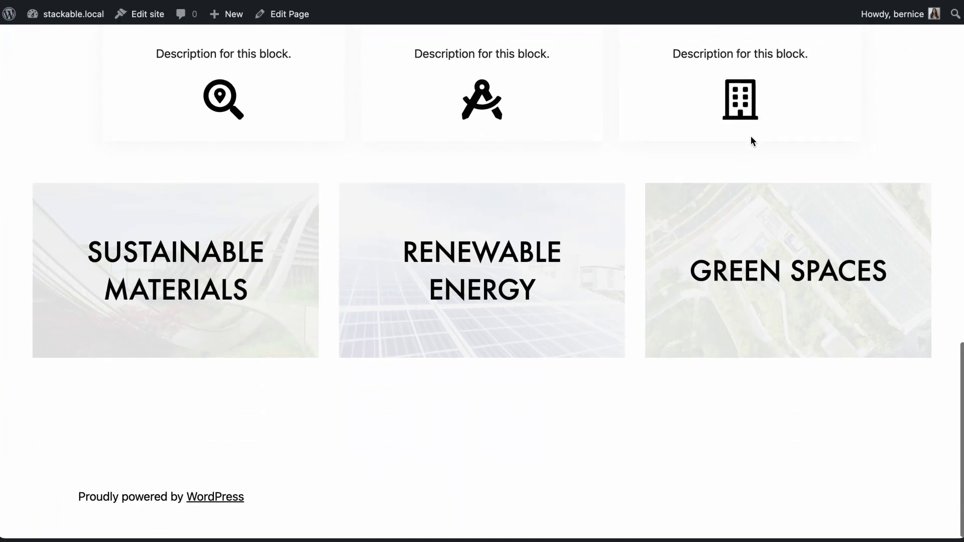
pyautogui.click(231, 271)
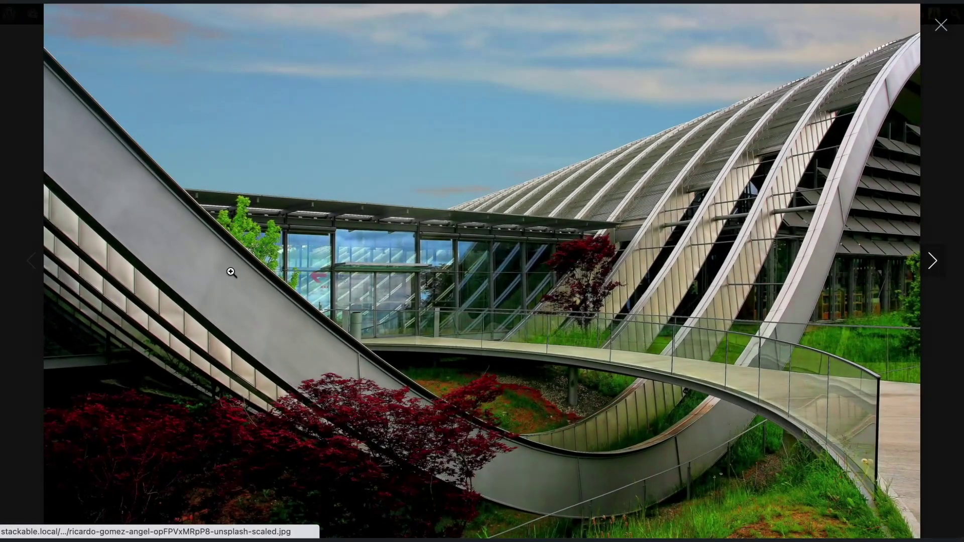